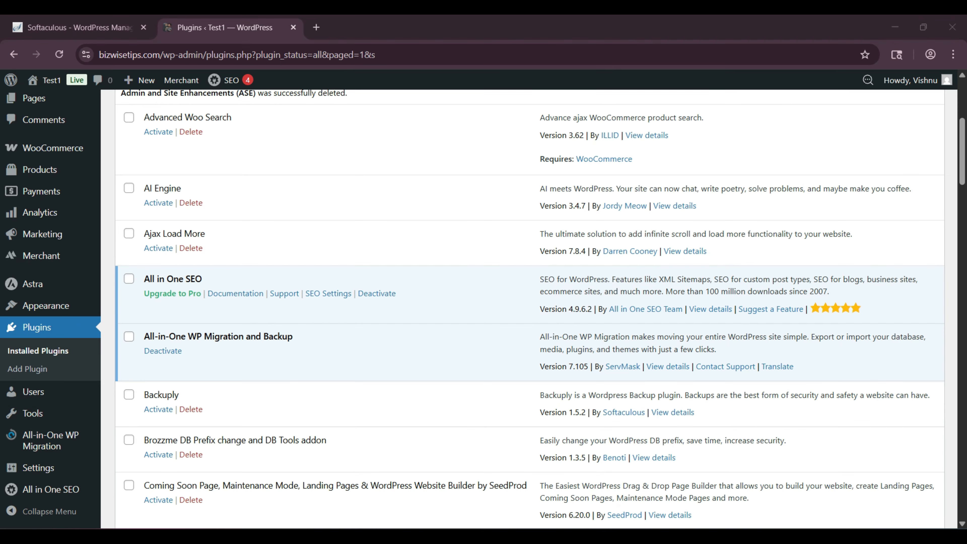
- Find the Merchant plugin among the installed plugins and open its settings
{"action": "scroll", "coordinate": [530, 309], "scroll_direction": "down", "scroll_amount": 10}
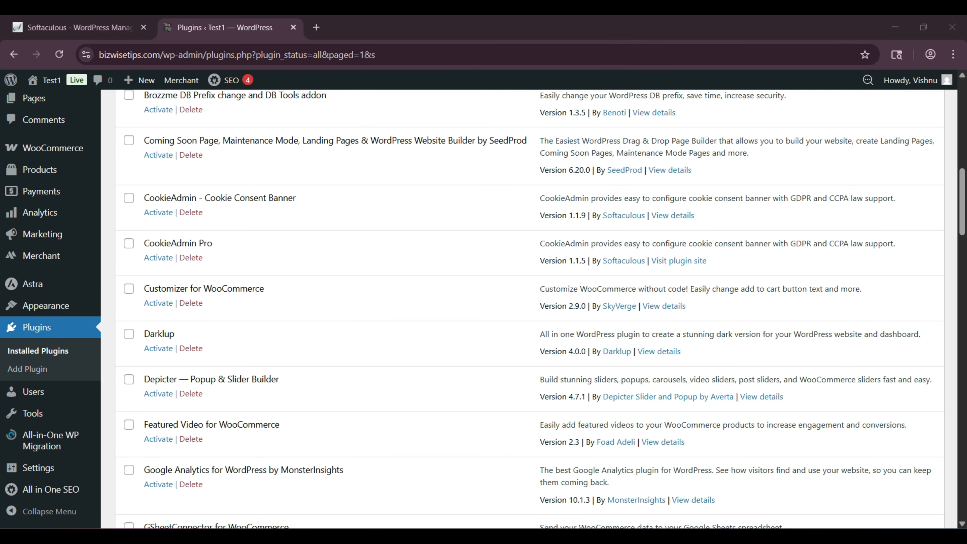
{"action": "scroll", "coordinate": [529, 308], "scroll_direction": "down", "scroll_amount": 12}
{"action": "left_click", "coordinate": [158, 181]}
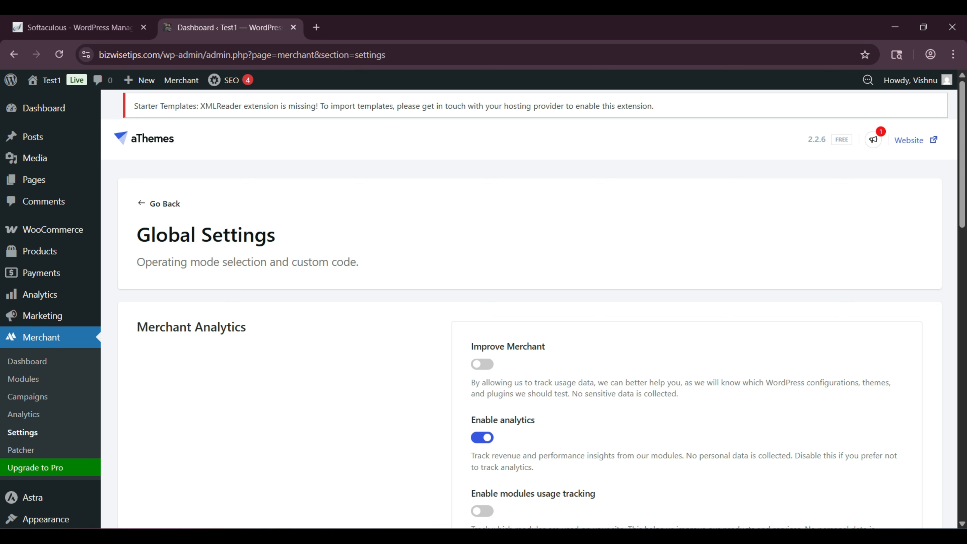
- Turn on the Improve Merchant and Enable modules usage tracking options under Merchant Analytics
{"action": "scroll", "coordinate": [529, 309], "scroll_direction": "down", "scroll_amount": 3}
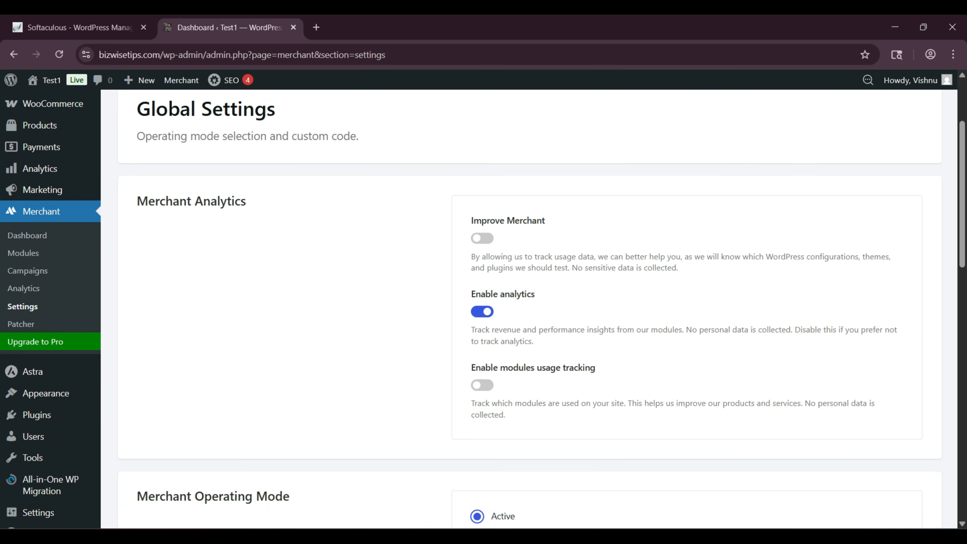
{"action": "left_click_drag", "start_coordinate": [678, 268], "coordinate": [474, 256]}
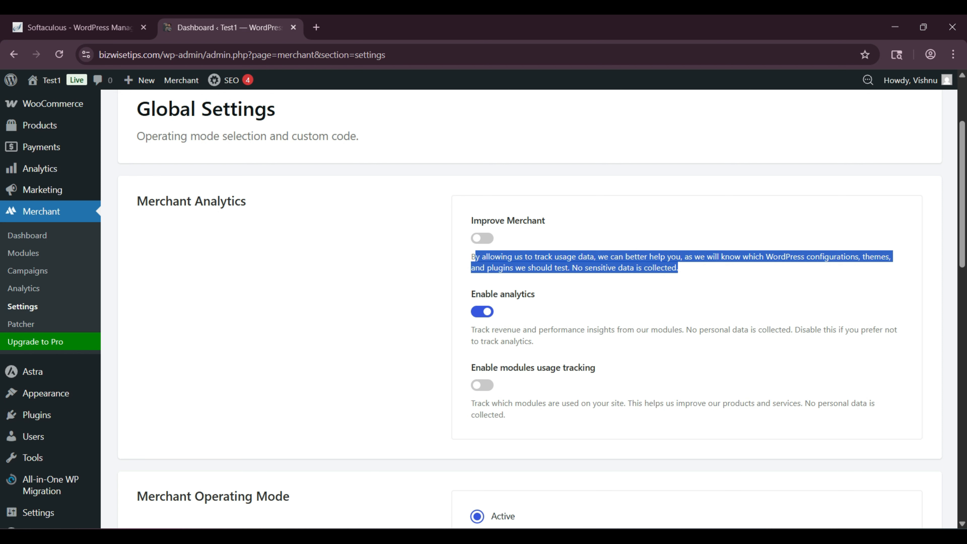
{"action": "triple_click", "coordinate": [544, 257]}
{"action": "left_click", "coordinate": [482, 238]}
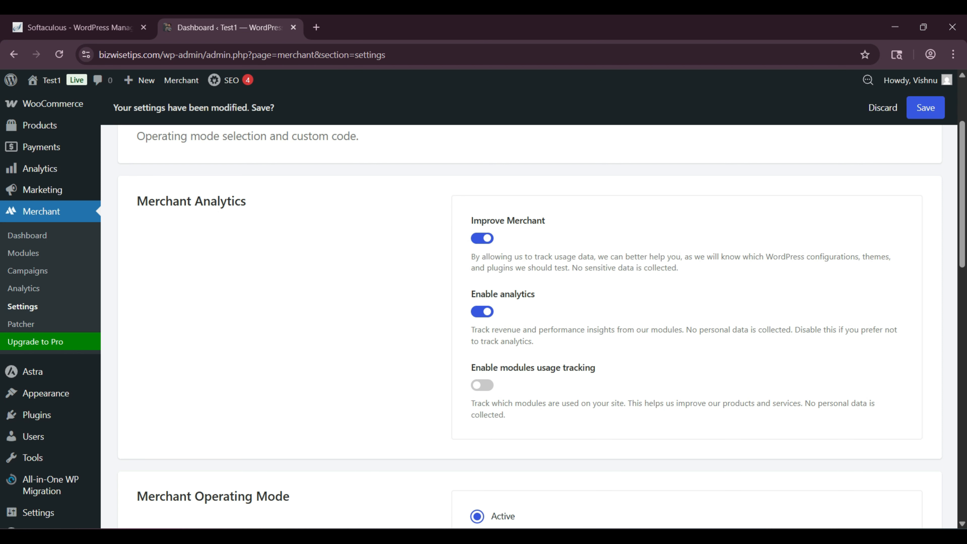
{"action": "scroll", "coordinate": [529, 309], "scroll_direction": "down", "scroll_amount": 3}
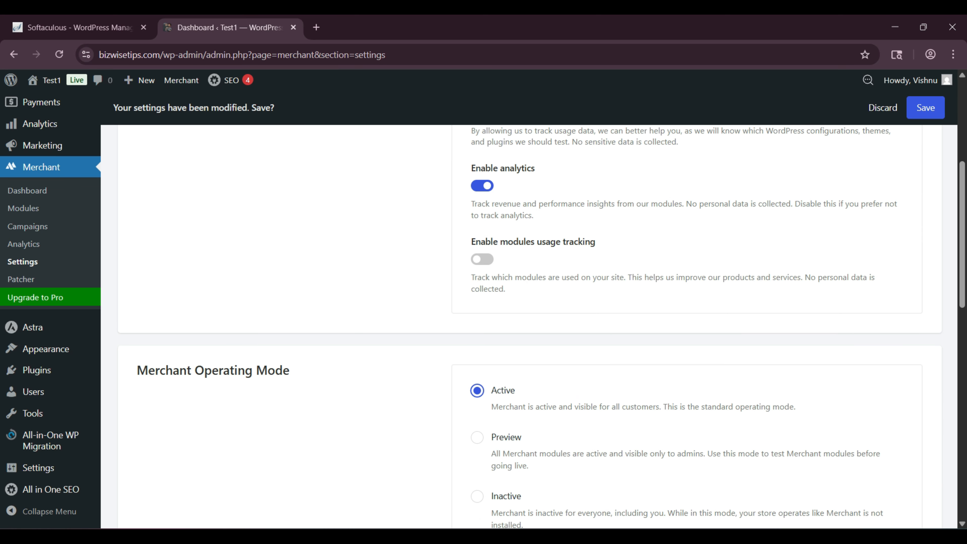
{"action": "left_click", "coordinate": [482, 259]}
- Try the Preview operating mode, set Merchant back to Active, and save the global settings
{"action": "scroll", "coordinate": [529, 327], "scroll_direction": "down", "scroll_amount": 3}
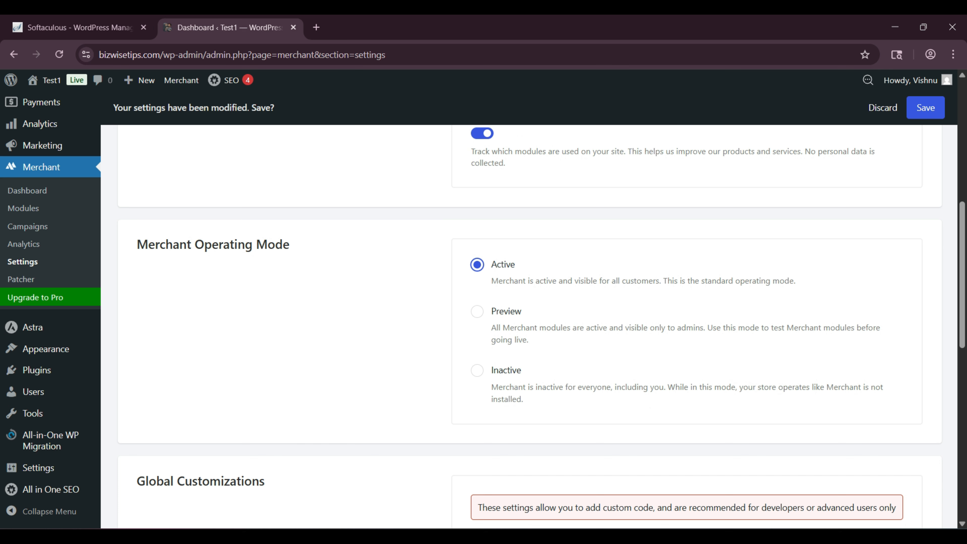
{"action": "triple_click", "coordinate": [214, 244]}
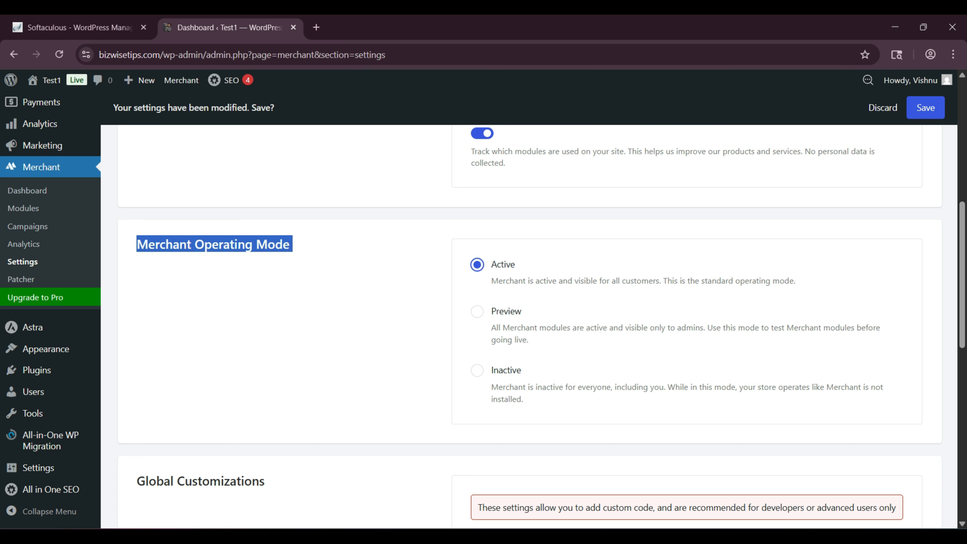
{"action": "left_click", "coordinate": [214, 244]}
{"action": "left_click", "coordinate": [477, 311]}
{"action": "left_click", "coordinate": [477, 264]}
{"action": "scroll", "coordinate": [529, 323], "scroll_direction": "down", "scroll_amount": 6}
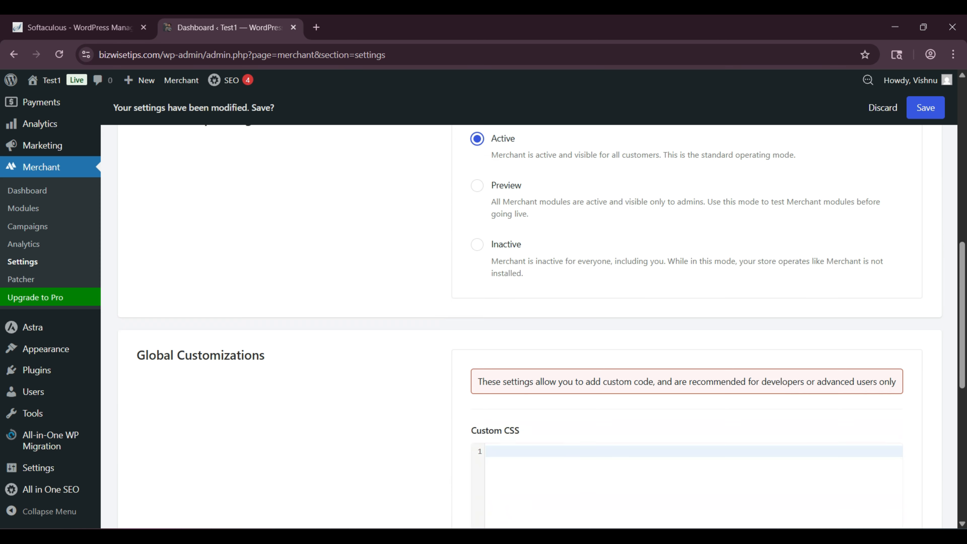
{"action": "scroll", "coordinate": [529, 324], "scroll_direction": "down", "scroll_amount": 6}
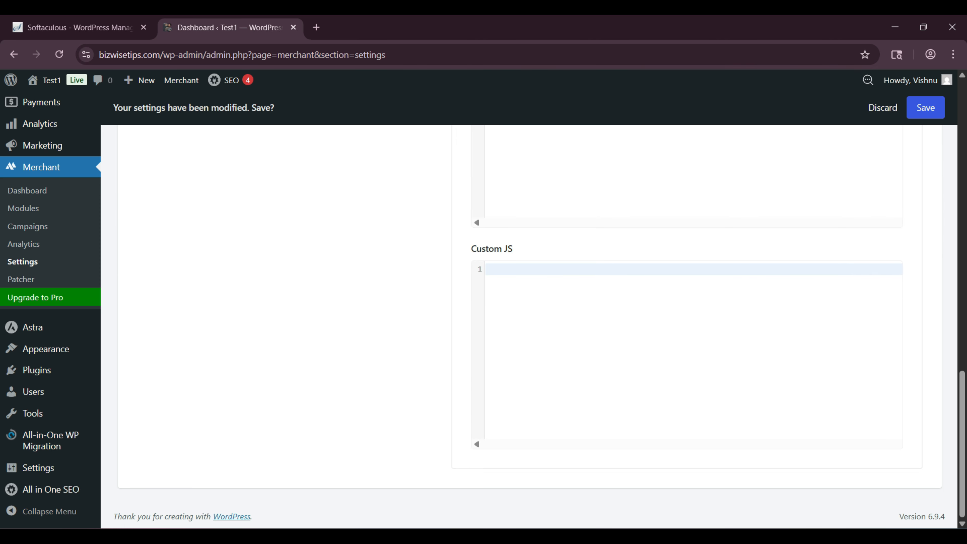
{"action": "scroll", "coordinate": [530, 323], "scroll_direction": "up", "scroll_amount": 15}
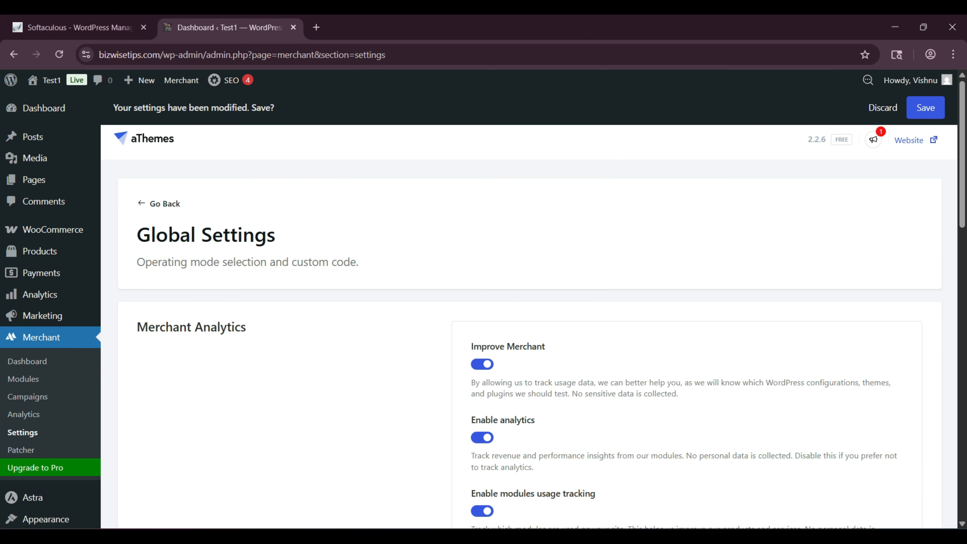
{"action": "scroll", "coordinate": [26, 381], "scroll_direction": "down", "scroll_amount": 2}
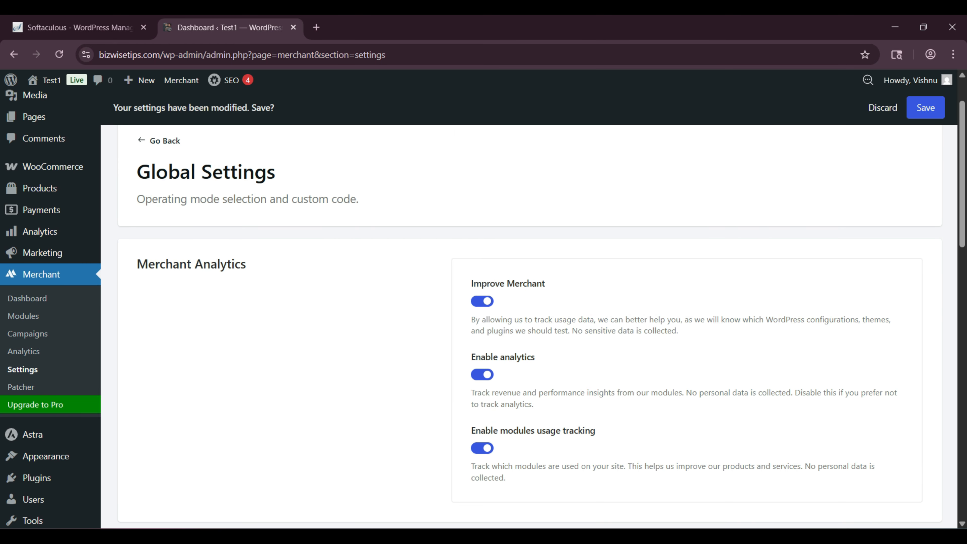
{"action": "left_click", "coordinate": [925, 107]}
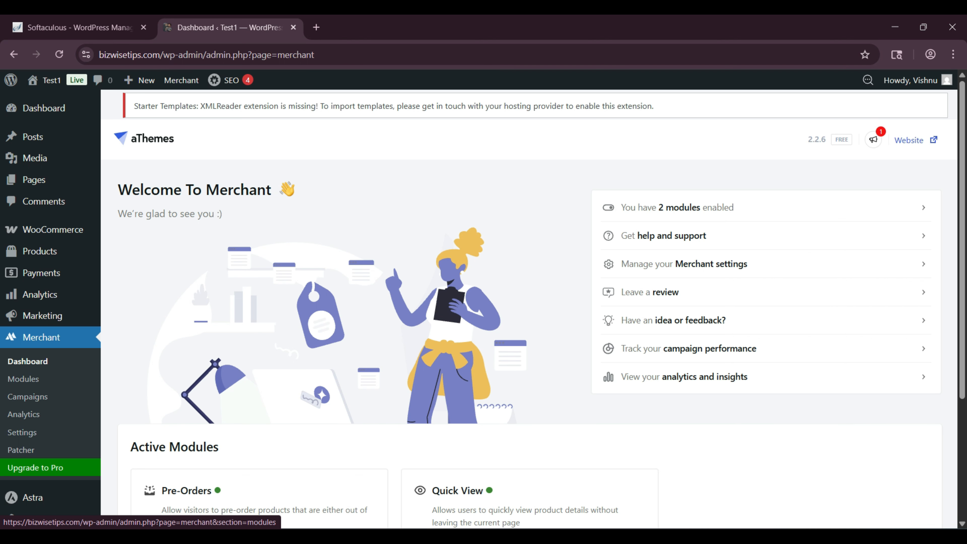
- Open the full list of Merchant modules and look through the Boost Revenue and Convert More groups
{"action": "left_click", "coordinate": [697, 207]}
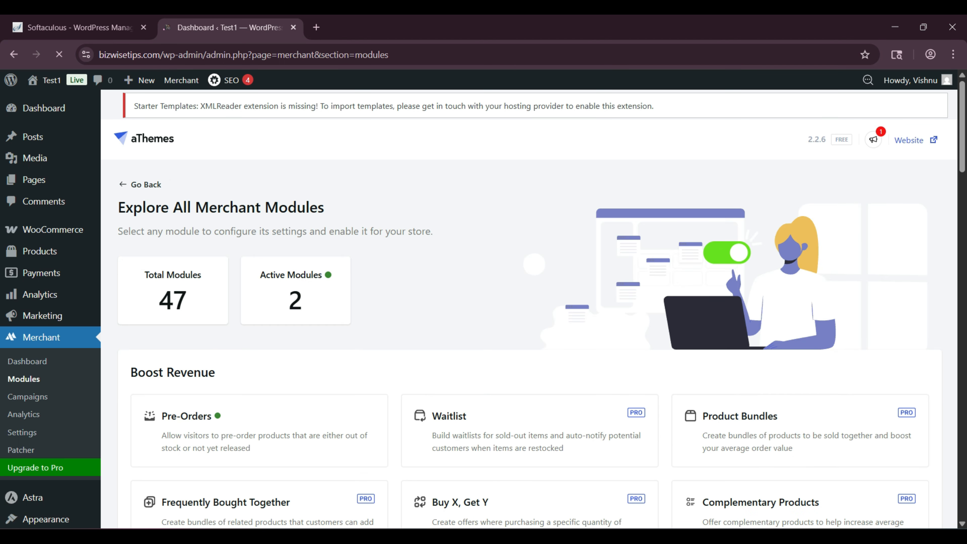
{"action": "double_click", "coordinate": [173, 300]}
{"action": "scroll", "coordinate": [173, 300], "scroll_direction": "down", "scroll_amount": 3}
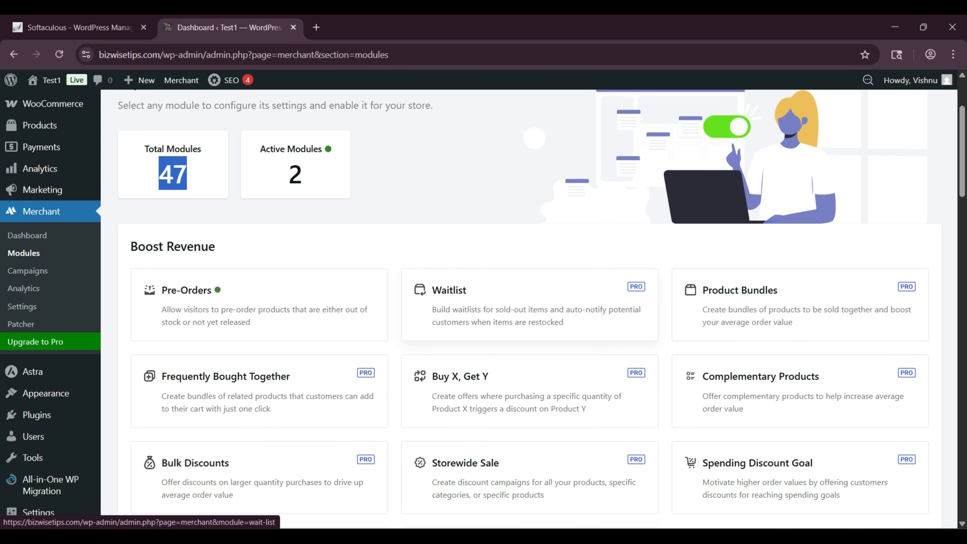
{"action": "left_click_drag", "start_coordinate": [191, 311], "coordinate": [309, 326]}
{"action": "left_click", "coordinate": [304, 251]}
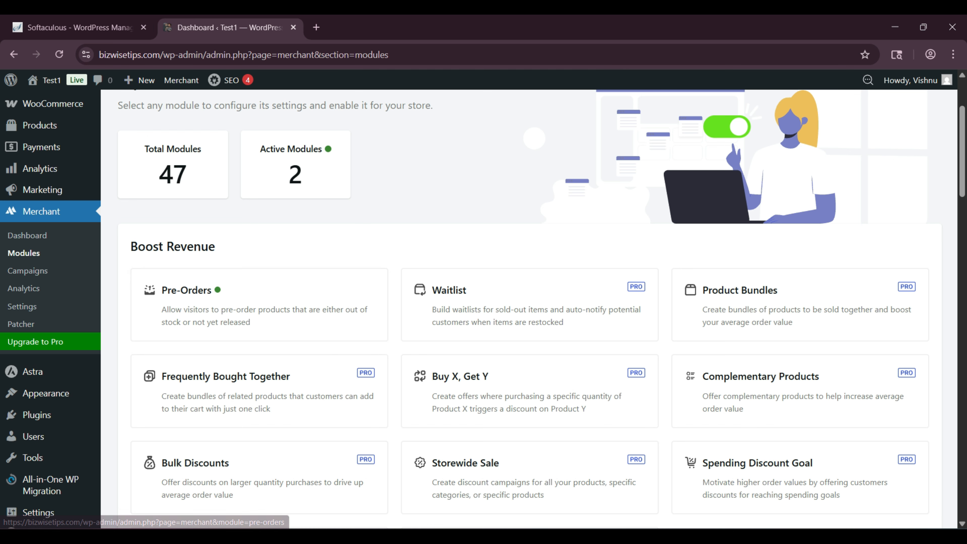
{"action": "scroll", "coordinate": [259, 179], "scroll_direction": "down", "scroll_amount": 3}
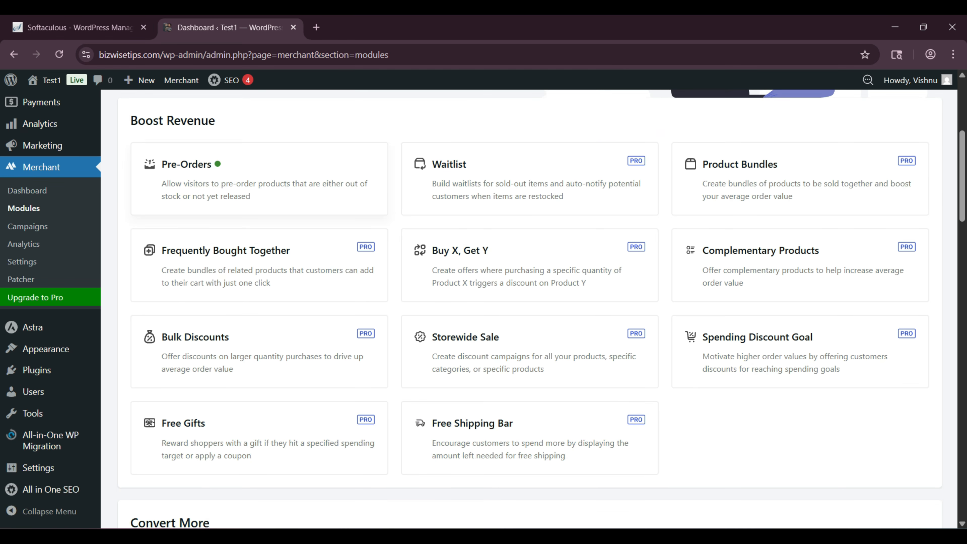
{"action": "scroll", "coordinate": [259, 199], "scroll_direction": "down", "scroll_amount": 9}
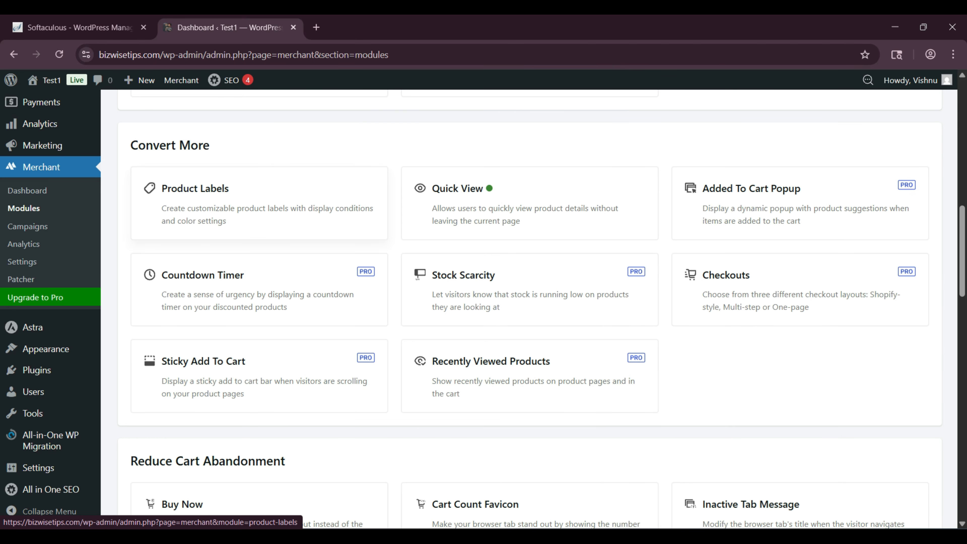
- Open the bizwisetips.com shop page in a separate tab and check the Jacket's Quick View popup
{"action": "left_click", "coordinate": [76, 27]}
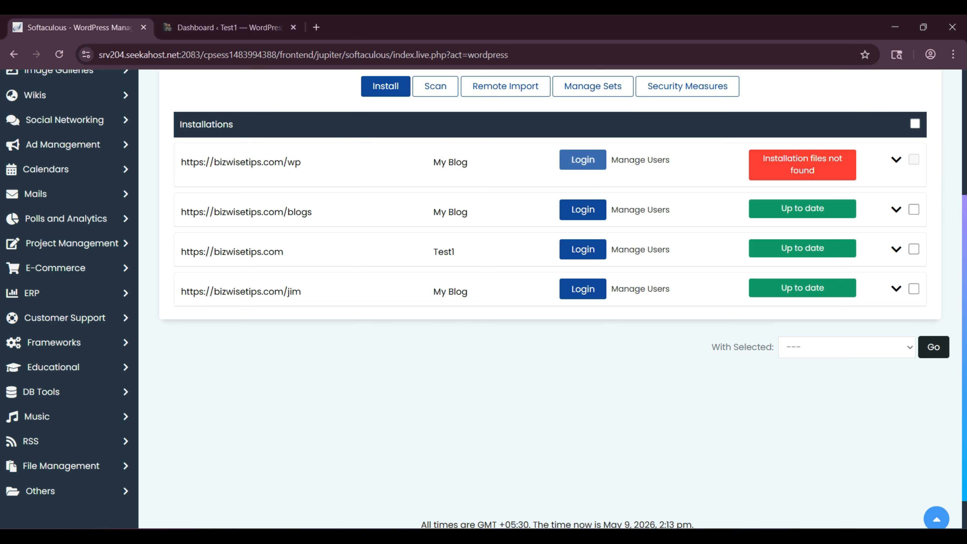
{"action": "middle_click", "coordinate": [232, 252]}
{"action": "left_click_drag", "start_coordinate": [232, 27], "coordinate": [467, 27]}
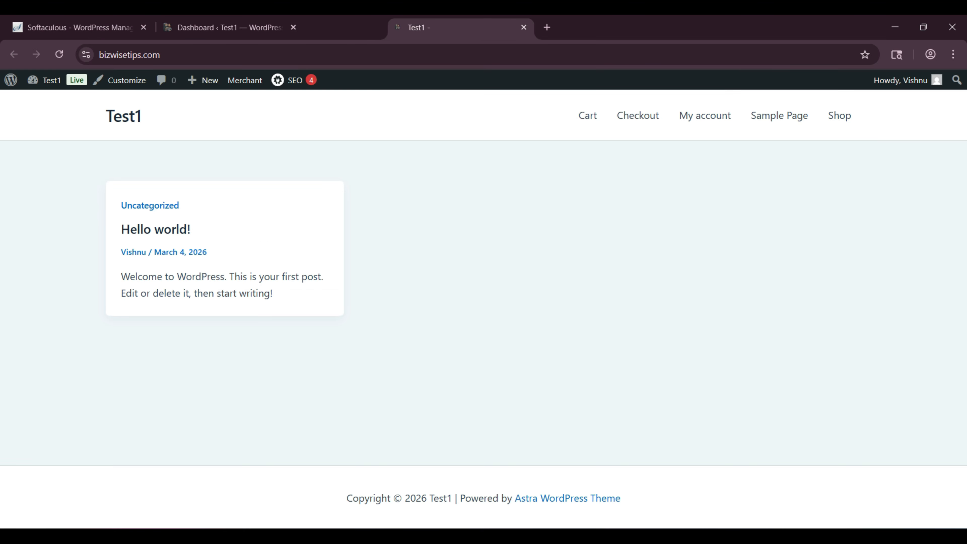
{"action": "left_click", "coordinate": [840, 116]}
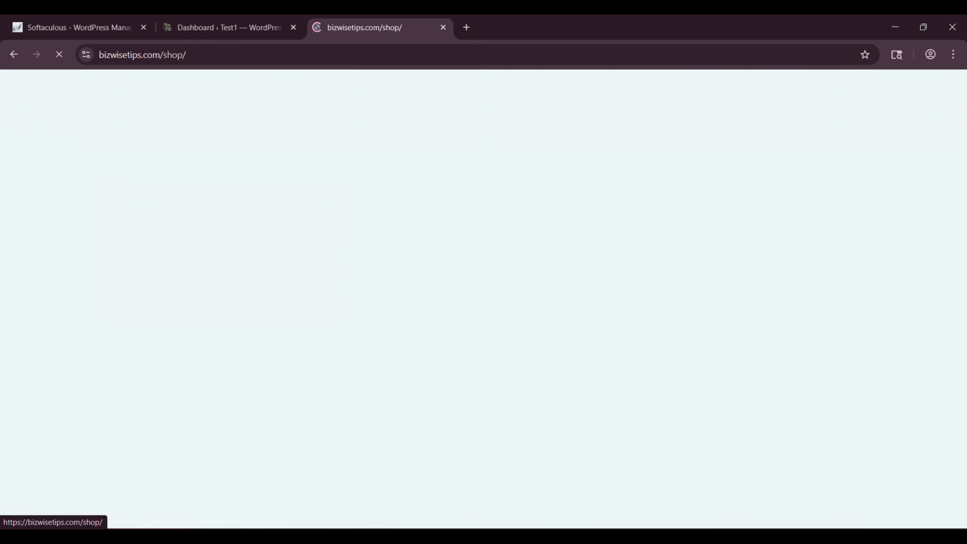
{"action": "left_click", "coordinate": [574, 404]}
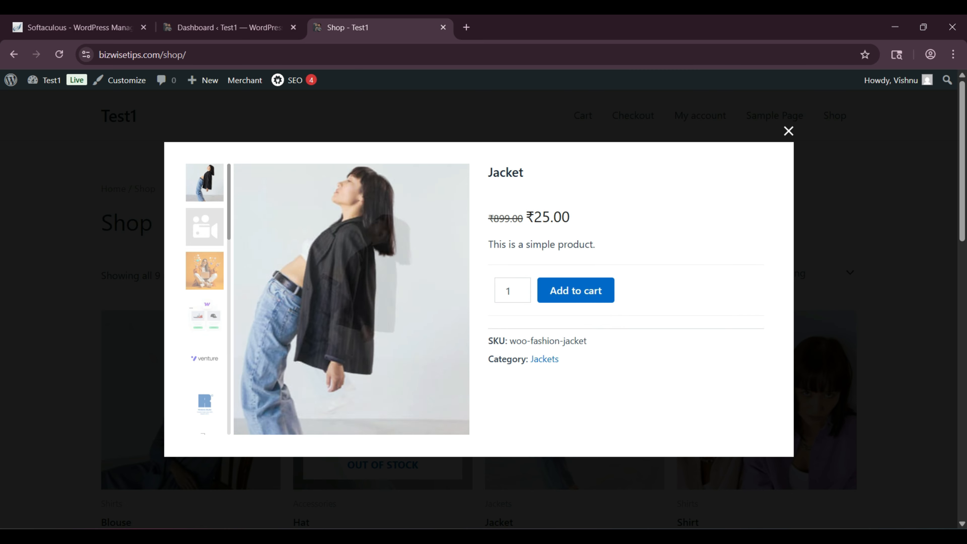
{"action": "left_click", "coordinate": [788, 131]}
- Open the Buy Now module from the Reduce Cart Abandonment group in a new tab and enable it
{"action": "left_click", "coordinate": [229, 28]}
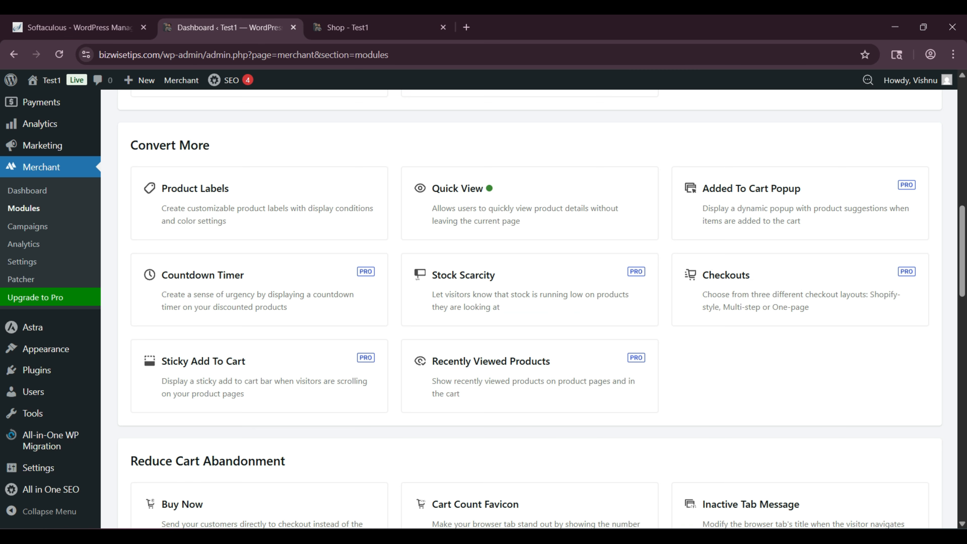
{"action": "scroll", "coordinate": [542, 310], "scroll_direction": "down", "scroll_amount": 6}
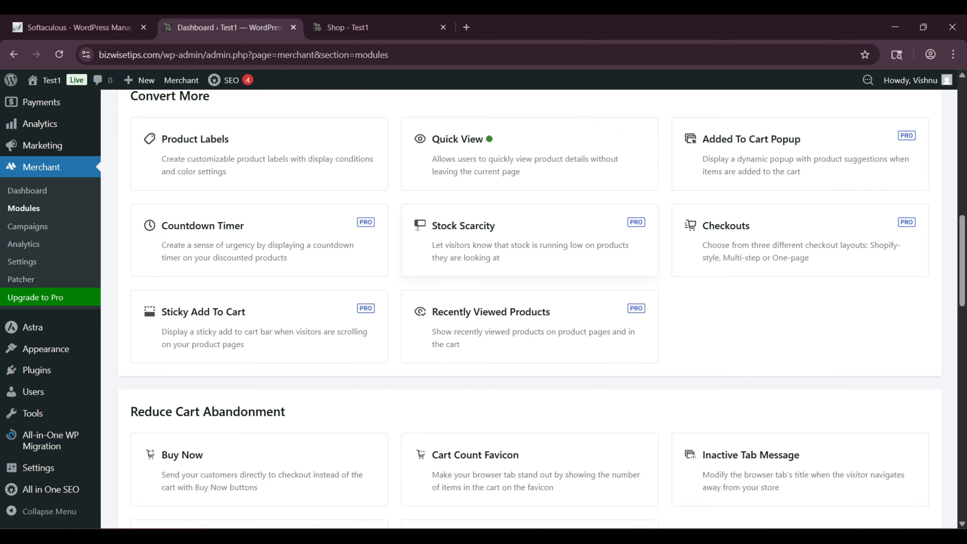
{"action": "scroll", "coordinate": [541, 309], "scroll_direction": "down", "scroll_amount": 1}
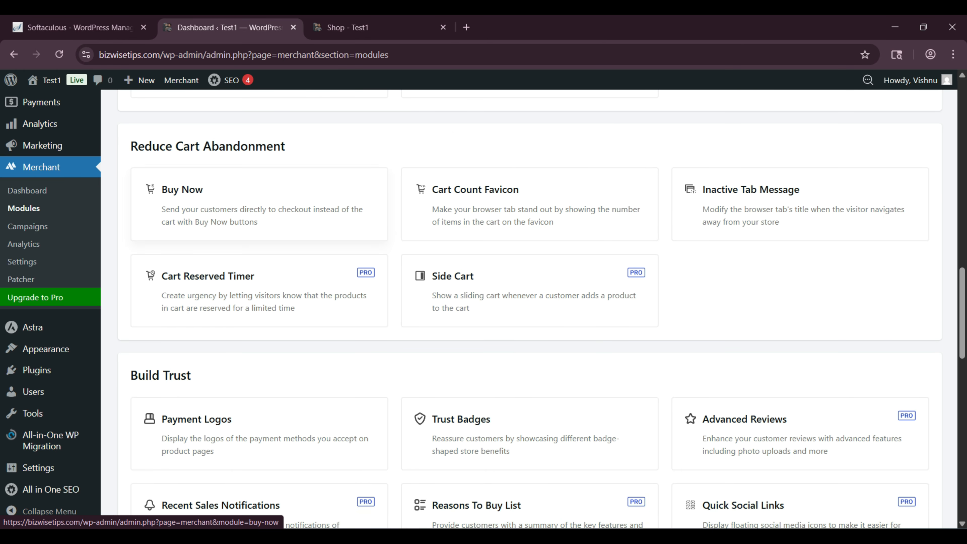
{"action": "middle_click", "coordinate": [258, 204]}
{"action": "left_click", "coordinate": [375, 27]}
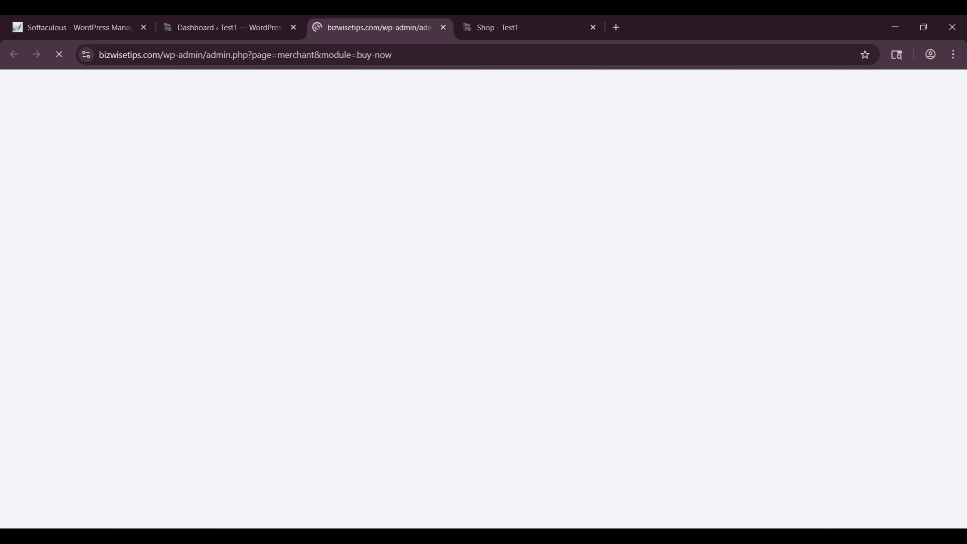
{"action": "scroll", "coordinate": [529, 308], "scroll_direction": "down", "scroll_amount": 3}
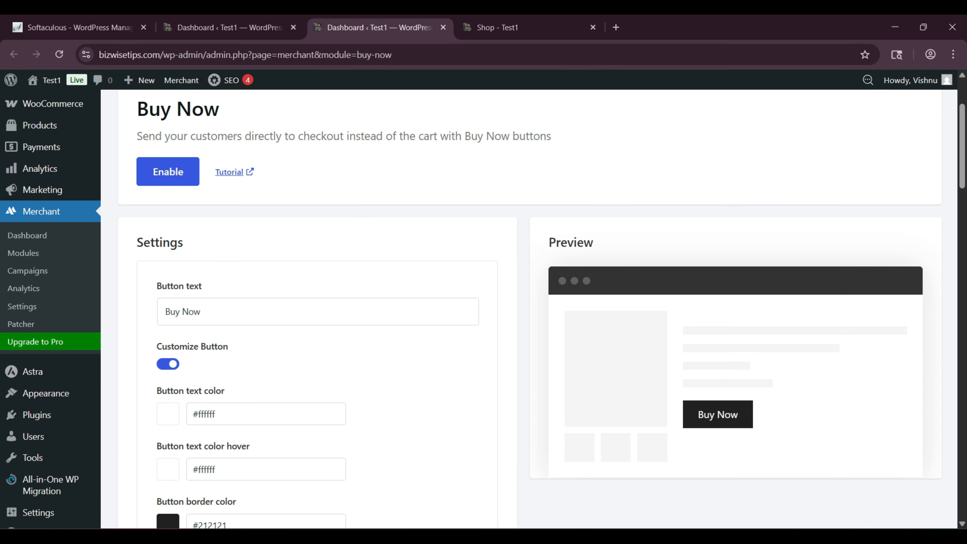
{"action": "scroll", "coordinate": [529, 308], "scroll_direction": "up", "scroll_amount": 5}
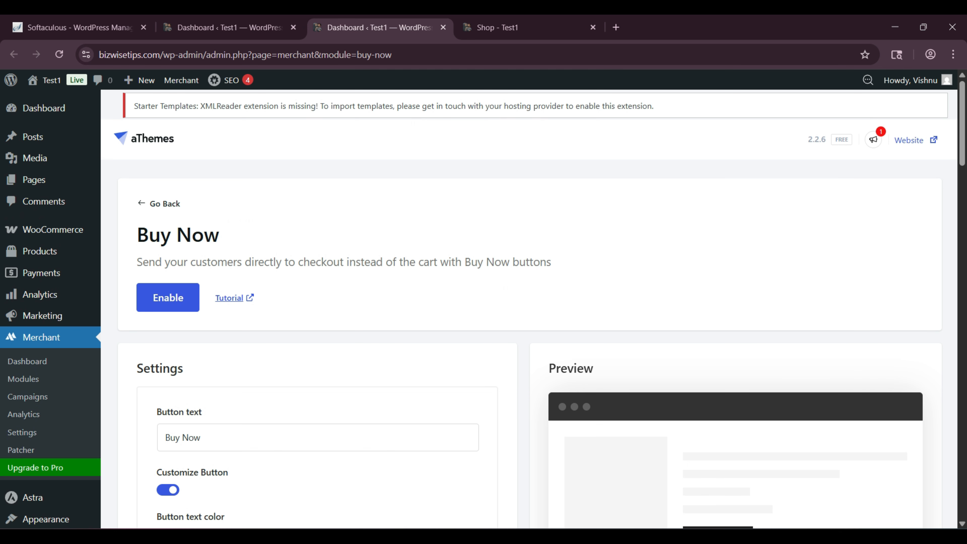
{"action": "left_click", "coordinate": [168, 297]}
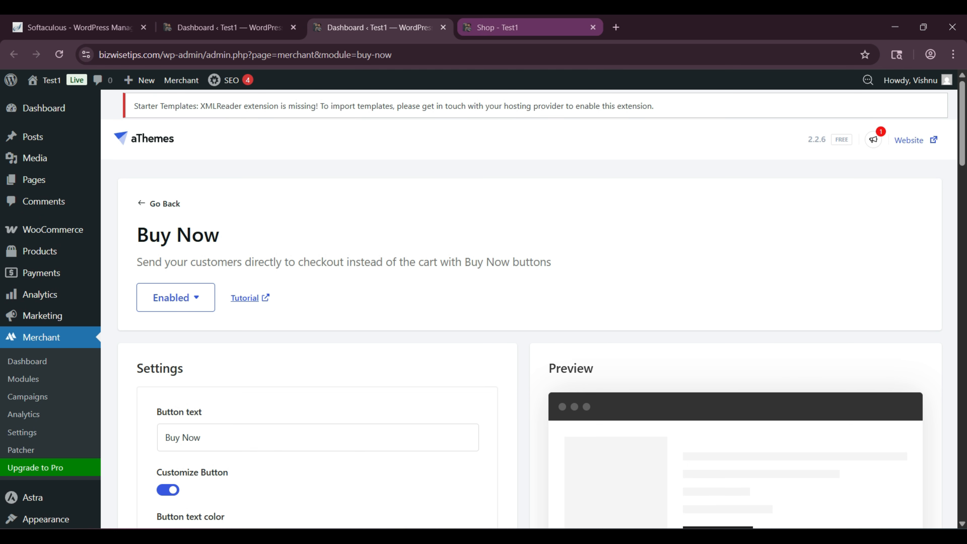
- Reload the shop page and check the products for Buy Now buttons
{"action": "left_click", "coordinate": [495, 27]}
{"action": "left_click", "coordinate": [59, 54]}
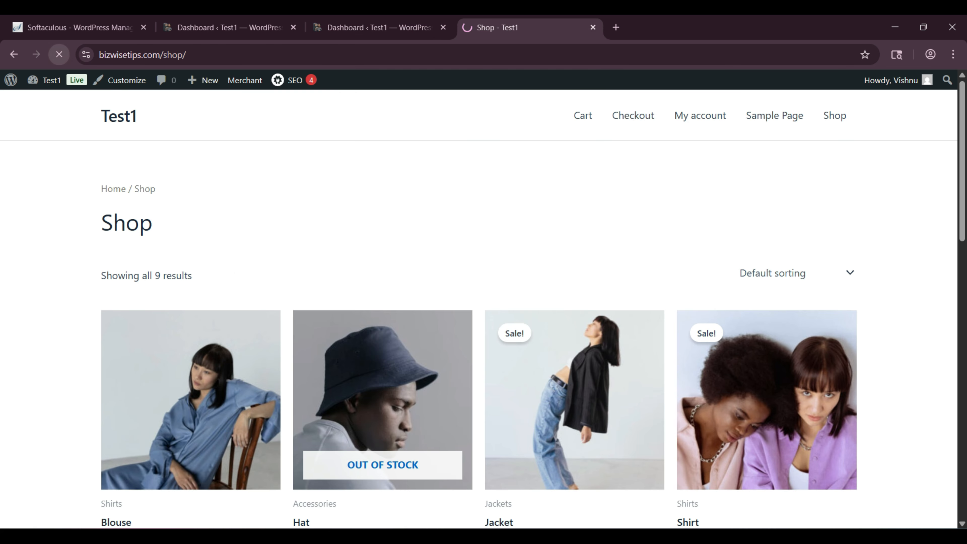
{"action": "scroll", "coordinate": [383, 274], "scroll_direction": "down", "scroll_amount": 3}
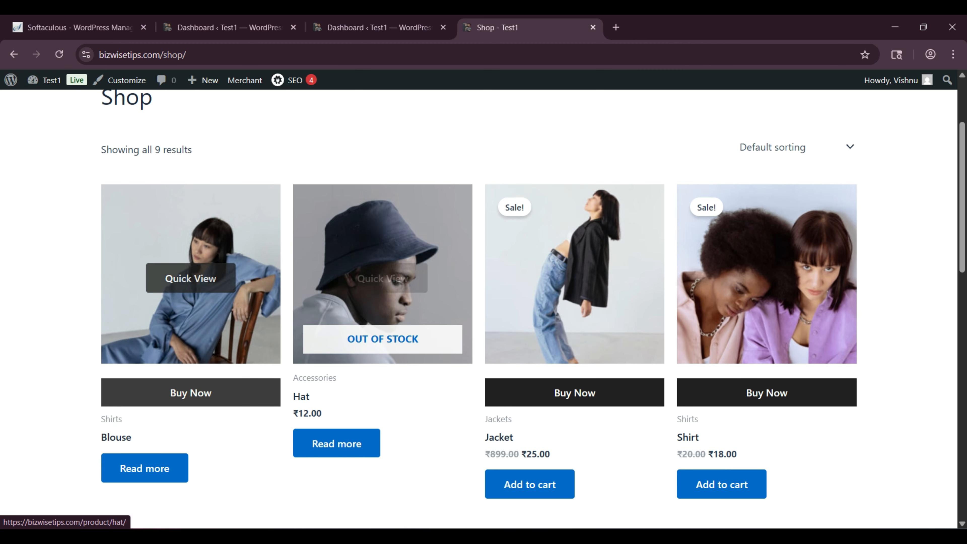
{"action": "scroll", "coordinate": [575, 373], "scroll_direction": "down", "scroll_amount": 5}
{"action": "scroll", "coordinate": [571, 417], "scroll_direction": "down", "scroll_amount": 2}
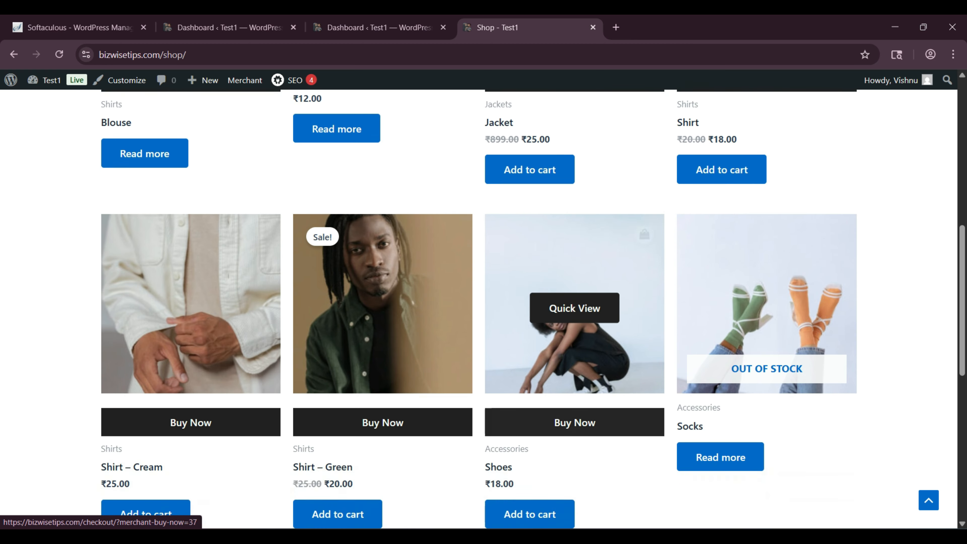
- Open the Cart Count Favicon module's settings in a new tab and close the Buy Now module tab
{"action": "left_click", "coordinate": [230, 27]}
{"action": "scroll", "coordinate": [262, 308], "scroll_direction": "down", "scroll_amount": 3}
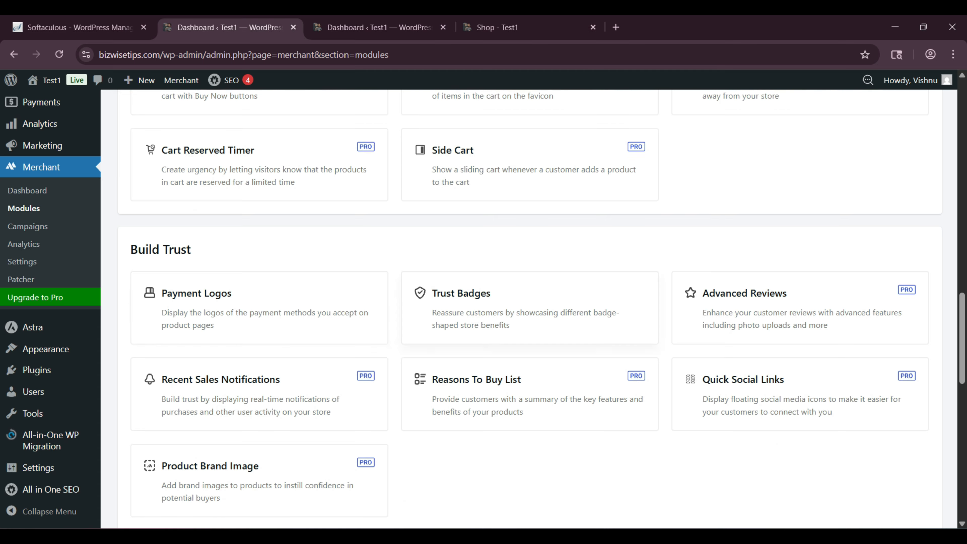
{"action": "scroll", "coordinate": [529, 289], "scroll_direction": "up", "scroll_amount": 4}
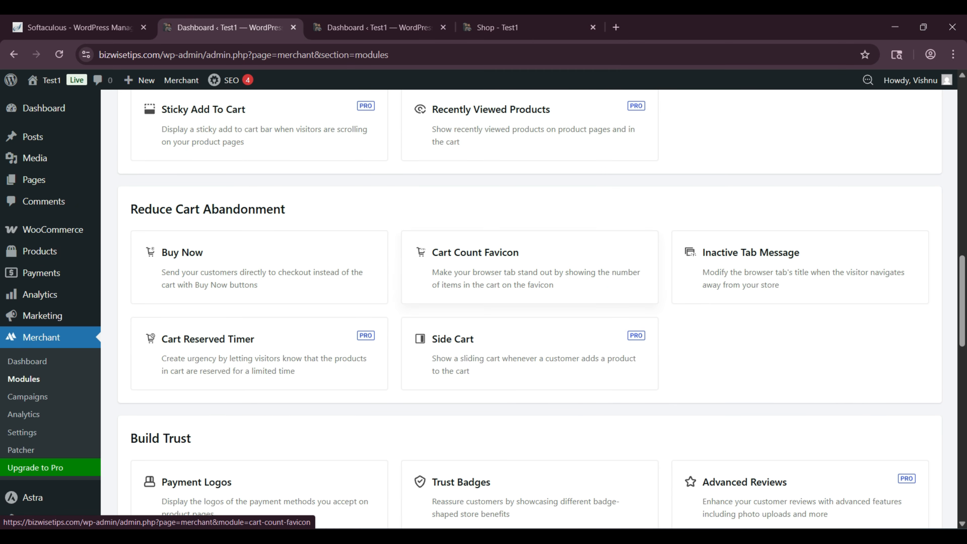
{"action": "middle_click", "coordinate": [495, 273]}
{"action": "left_click", "coordinate": [404, 26]}
{"action": "left_click", "coordinate": [541, 27]}
{"action": "left_click", "coordinate": [592, 27]}
{"action": "left_click", "coordinate": [389, 27]}
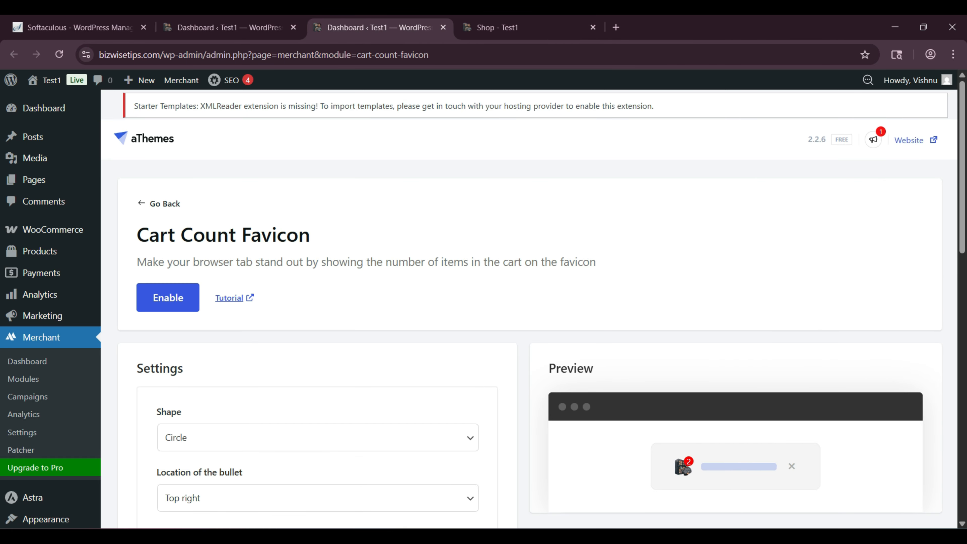
- Enable the Cart Count Favicon module and review its shape, bullet location, color and animation settings
{"action": "left_click", "coordinate": [168, 298]}
{"action": "scroll", "coordinate": [318, 309], "scroll_direction": "down", "scroll_amount": 4}
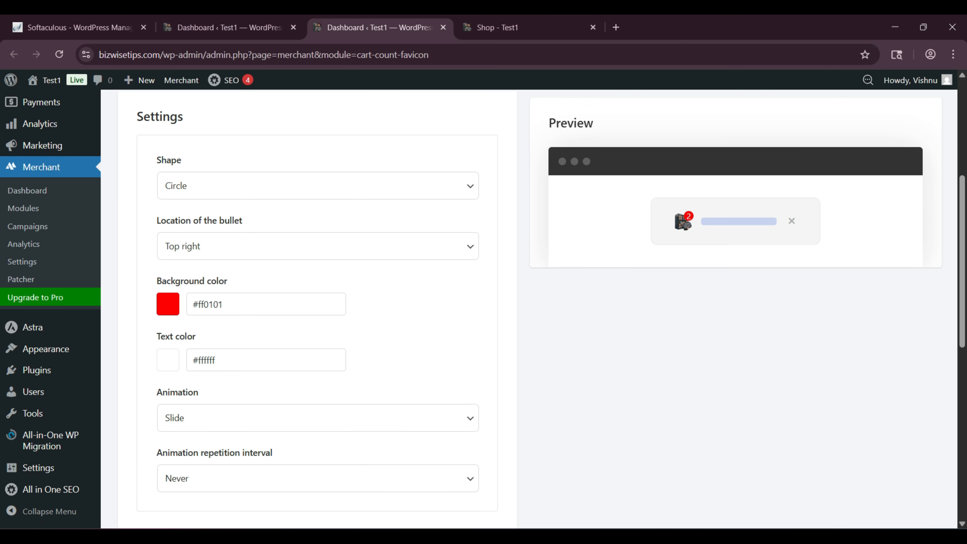
{"action": "scroll", "coordinate": [318, 309], "scroll_direction": "down", "scroll_amount": 7}
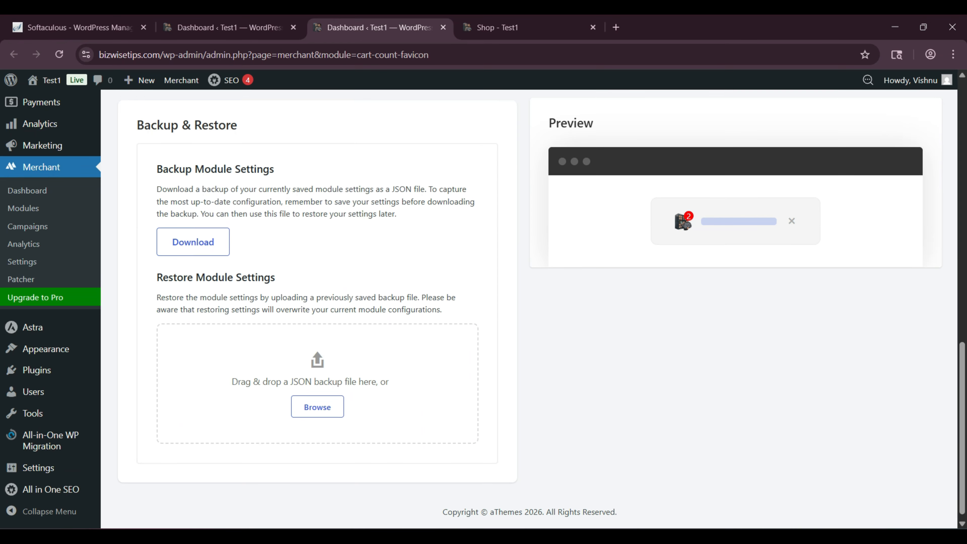
{"action": "scroll", "coordinate": [317, 309], "scroll_direction": "up", "scroll_amount": 4}
{"action": "scroll", "coordinate": [318, 309], "scroll_direction": "up", "scroll_amount": 3}
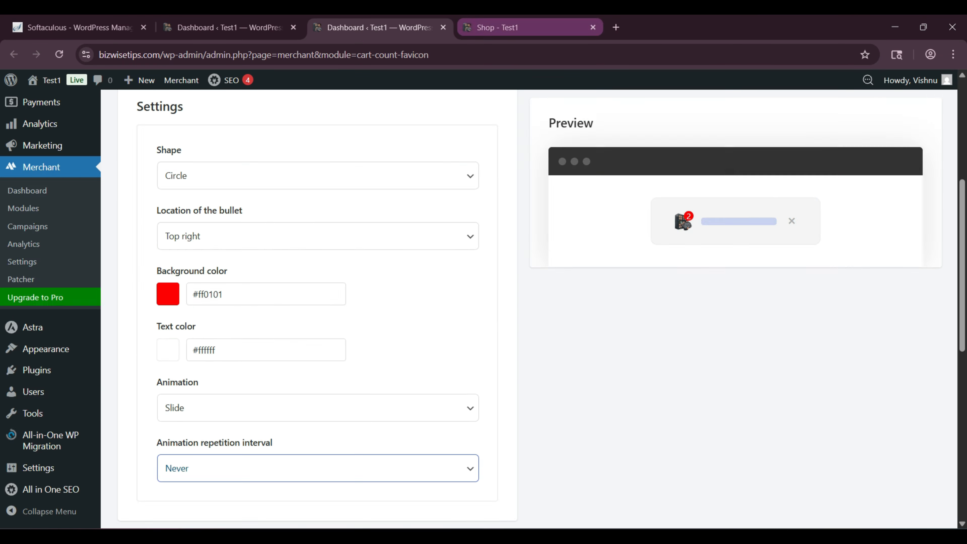
- Reload the shop page and check its browser tab icon for the cart item count
{"action": "left_click", "coordinate": [498, 28]}
{"action": "left_click", "coordinate": [59, 55]}
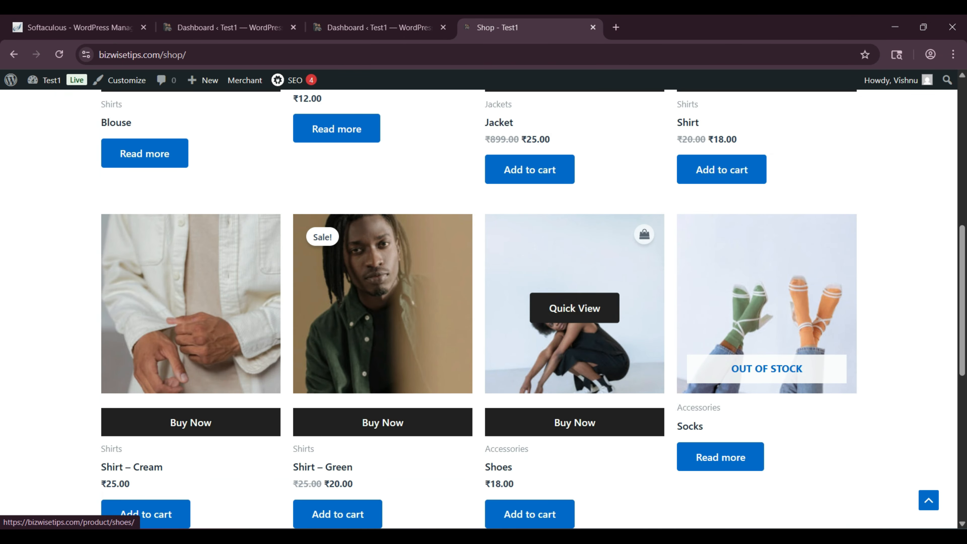
{"action": "scroll", "coordinate": [655, 293], "scroll_direction": "up", "scroll_amount": 7}
{"action": "scroll", "coordinate": [765, 400], "scroll_direction": "down", "scroll_amount": 5}
{"action": "scroll", "coordinate": [766, 400], "scroll_direction": "up", "scroll_amount": 5}
- Open the Inactive Tab Message module from the Reduce Cart Abandonment group in a new tab and enable it
{"action": "left_click", "coordinate": [373, 27]}
{"action": "scroll", "coordinate": [529, 305], "scroll_direction": "up", "scroll_amount": 4}
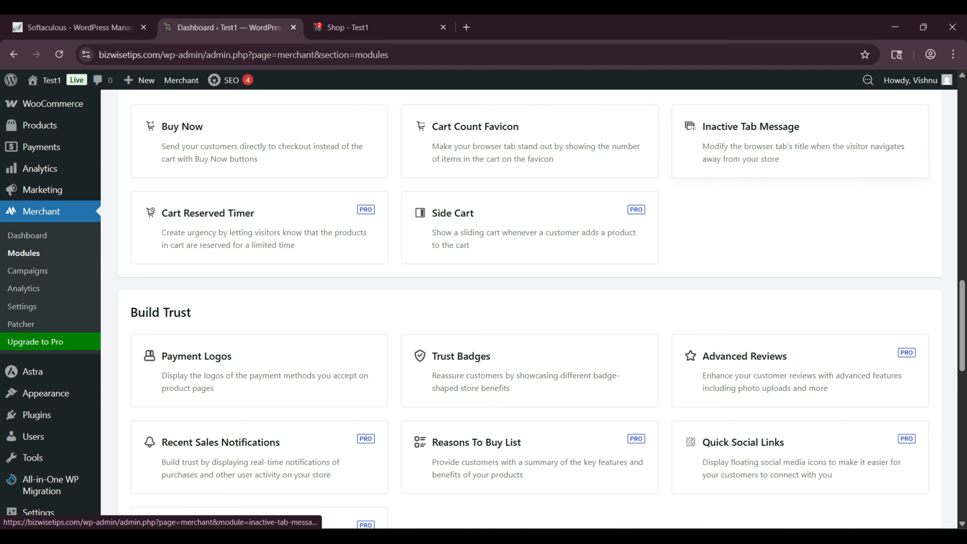
{"action": "left_click", "coordinate": [752, 127], "text": "ctrl"}
{"action": "left_click", "coordinate": [377, 27]}
{"action": "scroll", "coordinate": [529, 305], "scroll_direction": "down", "scroll_amount": 3}
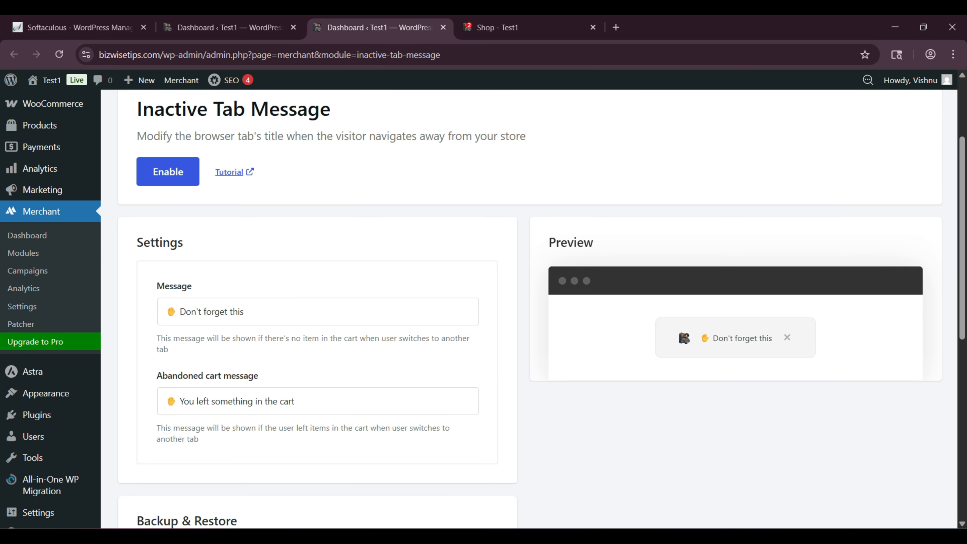
{"action": "left_click", "coordinate": [168, 171]}
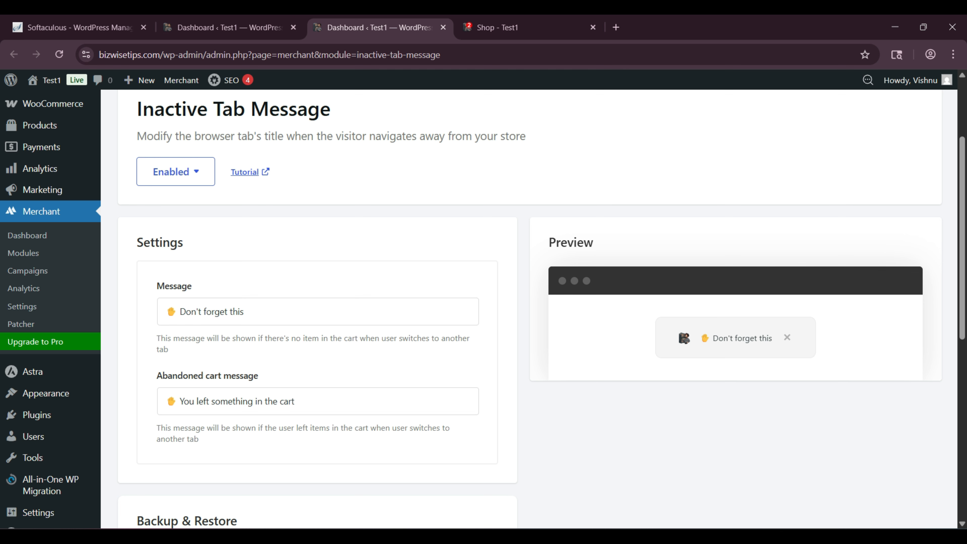
{"action": "scroll", "coordinate": [529, 304], "scroll_direction": "down", "scroll_amount": 2}
{"action": "scroll", "coordinate": [529, 305], "scroll_direction": "up", "scroll_amount": 2}
- View the shop and checkout pages, then switch away from the checkout tab to check the inactive tab message
{"action": "left_click", "coordinate": [527, 27]}
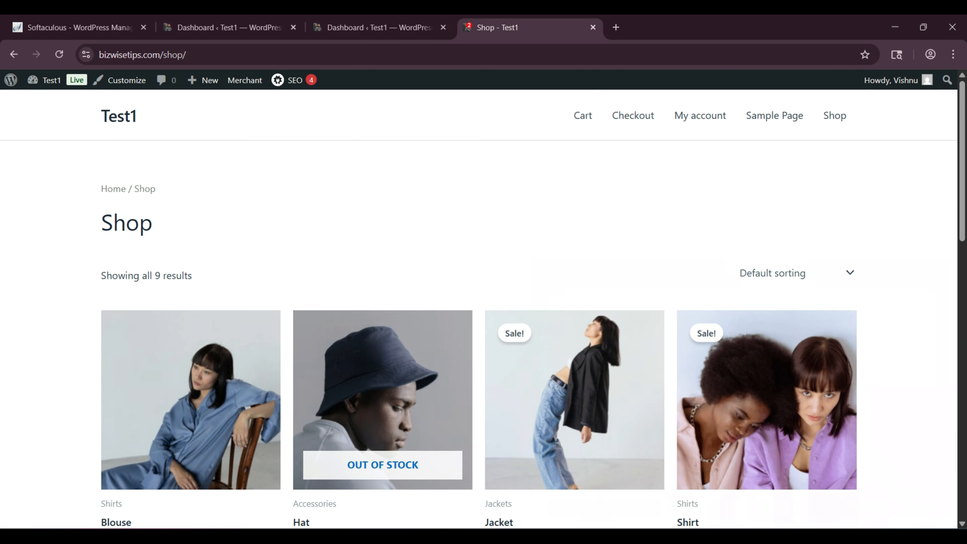
{"action": "scroll", "coordinate": [480, 305], "scroll_direction": "down", "scroll_amount": 10}
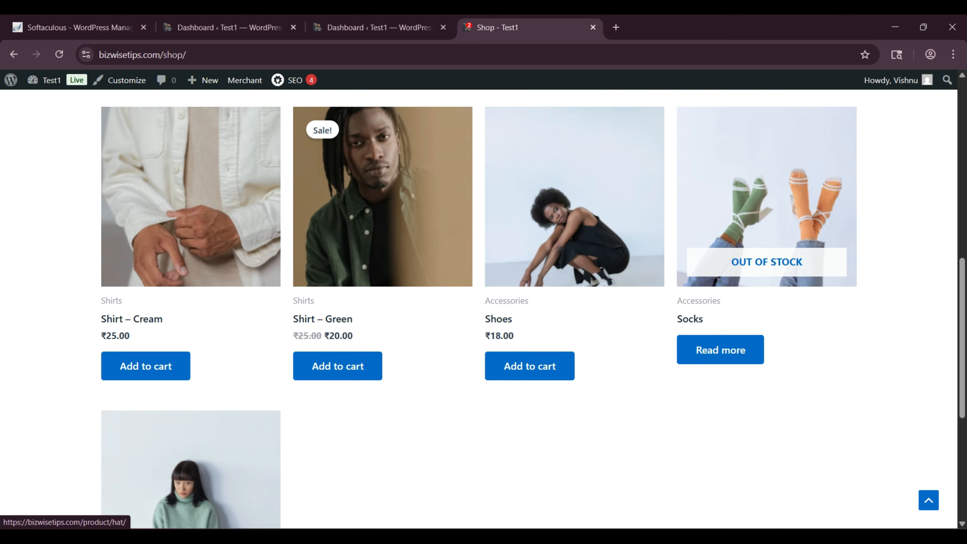
{"action": "scroll", "coordinate": [480, 305], "scroll_direction": "up", "scroll_amount": 3}
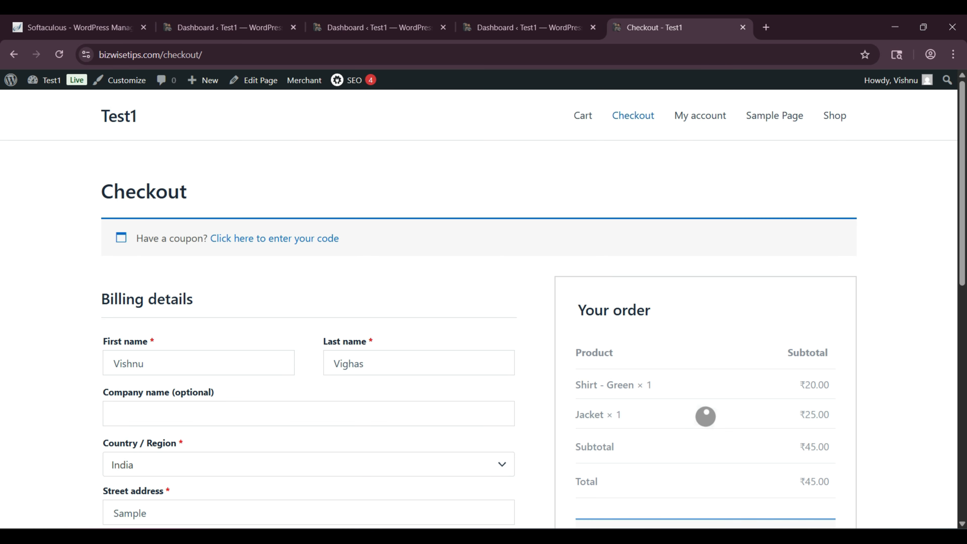
{"action": "scroll", "coordinate": [484, 308], "scroll_direction": "down", "scroll_amount": 4}
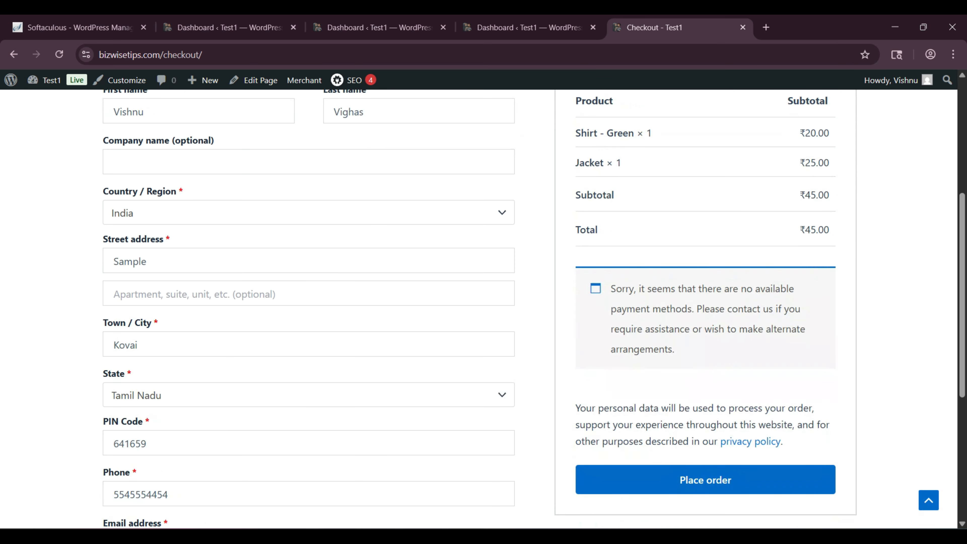
{"action": "scroll", "coordinate": [484, 304], "scroll_direction": "up", "scroll_amount": 6}
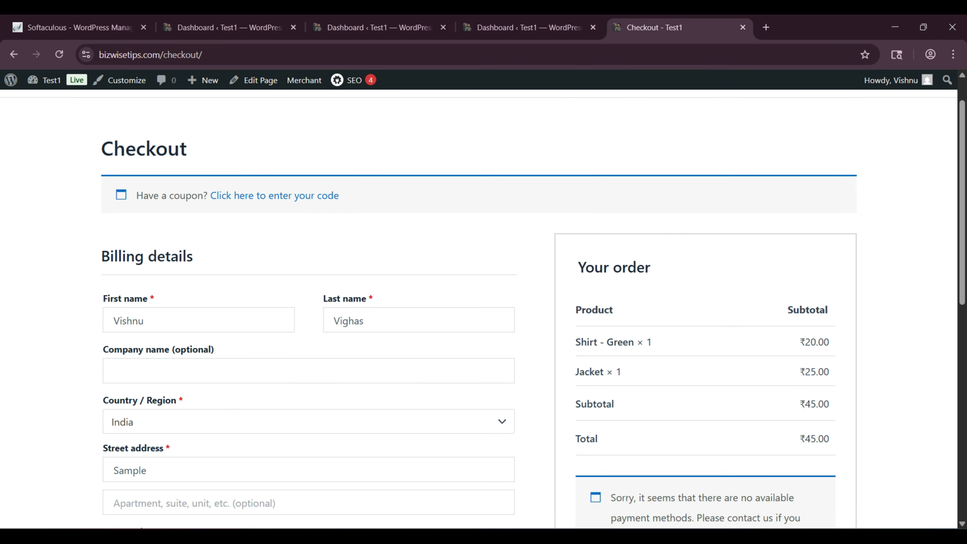
{"action": "left_click", "coordinate": [527, 27]}
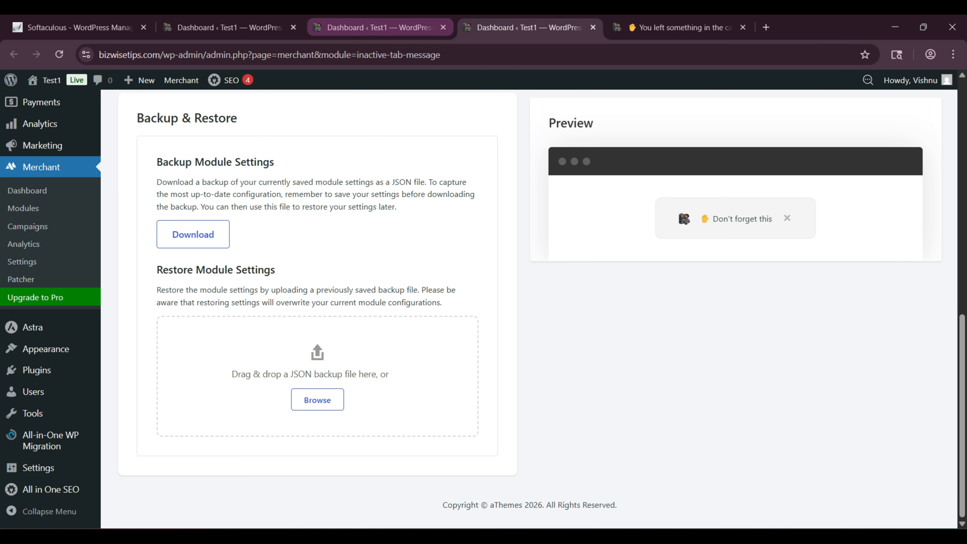
- In the Payment Logos module, insert a gallery of the Venture, video camera, Rimberio Studio and Grain images as the logos
{"action": "left_click", "coordinate": [379, 28]}
{"action": "scroll", "coordinate": [484, 304], "scroll_direction": "down", "scroll_amount": 2}
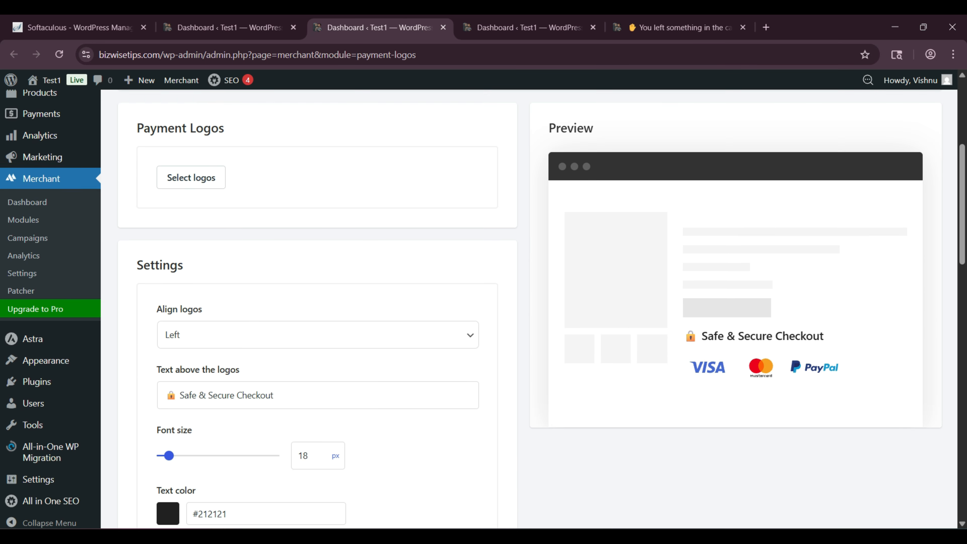
{"action": "scroll", "coordinate": [483, 305], "scroll_direction": "up", "scroll_amount": 4}
{"action": "scroll", "coordinate": [483, 305], "scroll_direction": "down", "scroll_amount": 3}
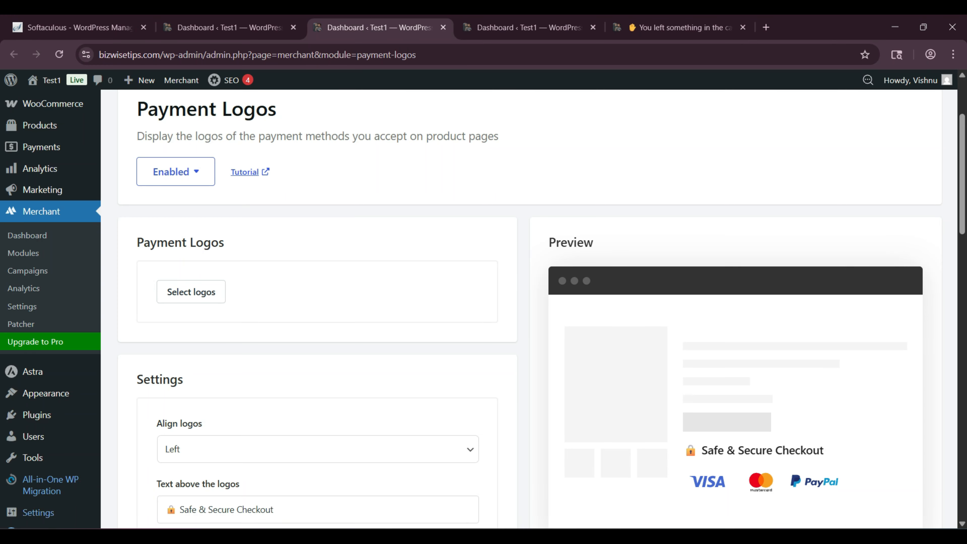
{"action": "left_click", "coordinate": [191, 291]}
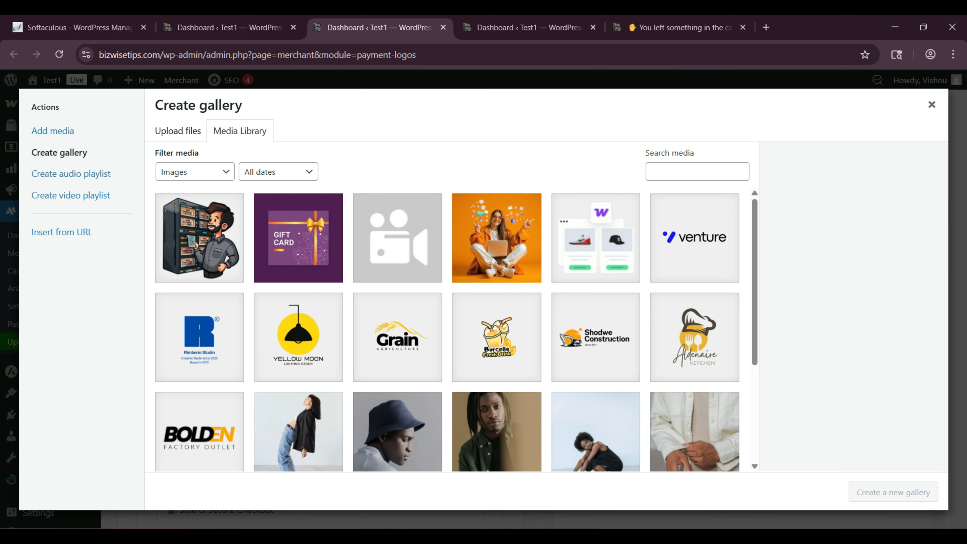
{"action": "left_click", "coordinate": [694, 238]}
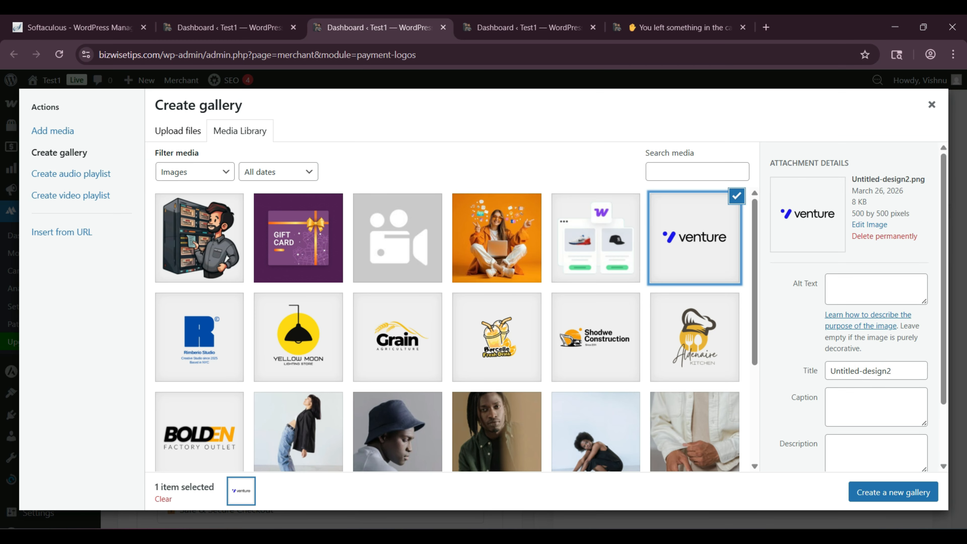
{"action": "left_click", "coordinate": [398, 238]}
{"action": "left_click", "coordinate": [199, 337]}
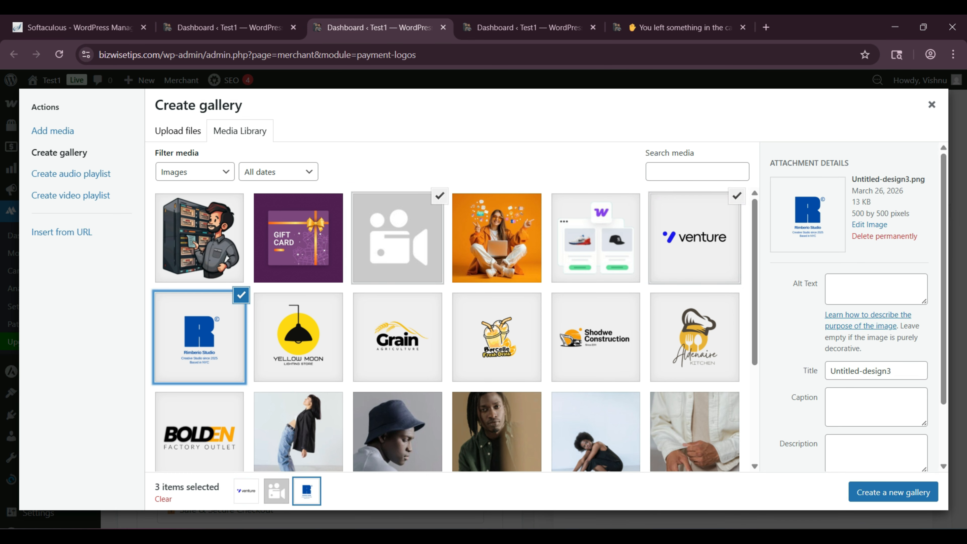
{"action": "left_click", "coordinate": [397, 338]}
{"action": "left_click", "coordinate": [894, 492]}
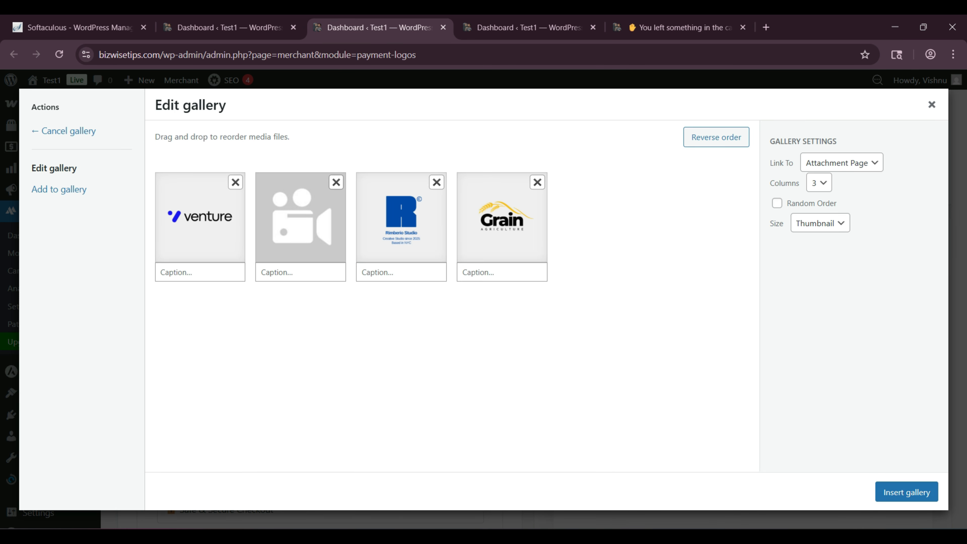
{"action": "left_click", "coordinate": [906, 491]}
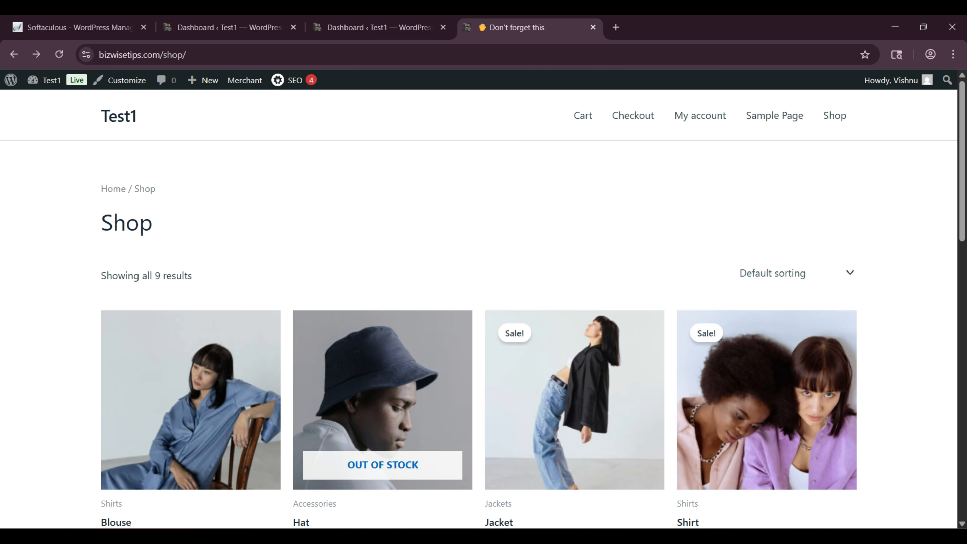
- Open the Jacket product page from the shop and check the payment logos in its product details
{"action": "scroll", "coordinate": [383, 381], "scroll_direction": "down", "scroll_amount": 5}
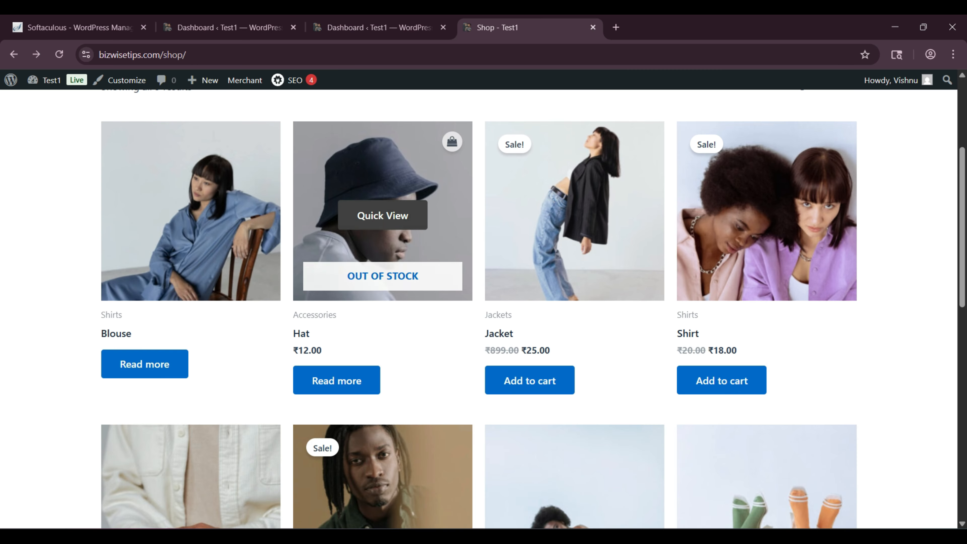
{"action": "left_click", "coordinate": [384, 216]}
{"action": "left_click", "coordinate": [789, 131]}
{"action": "left_click", "coordinate": [574, 259]}
{"action": "scroll", "coordinate": [483, 304], "scroll_direction": "down", "scroll_amount": 3}
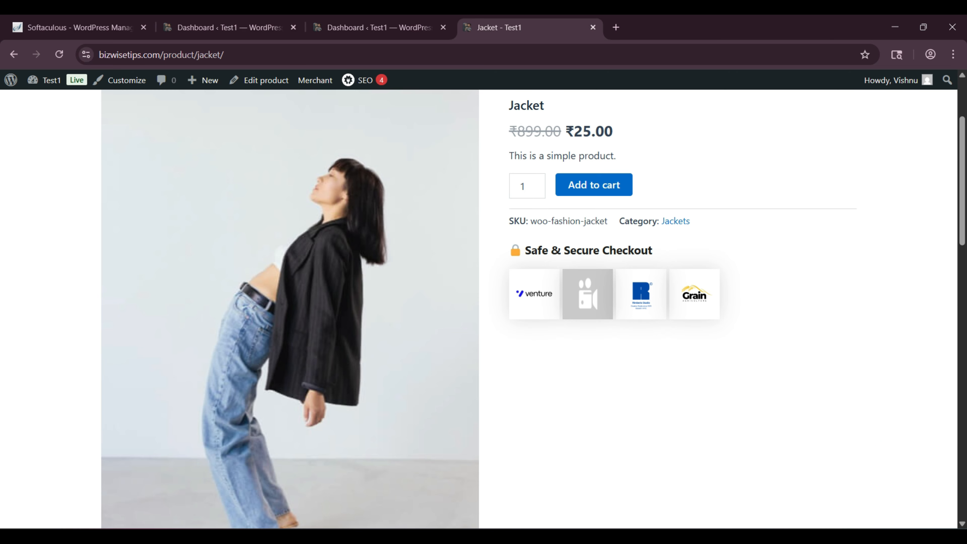
- Open the Trust Badges module from the Build Trust group in a new tab and switch to it
{"action": "key", "text": "ctrl+shift+Tab"}
{"action": "key", "text": "ctrl+shift+Tab"}
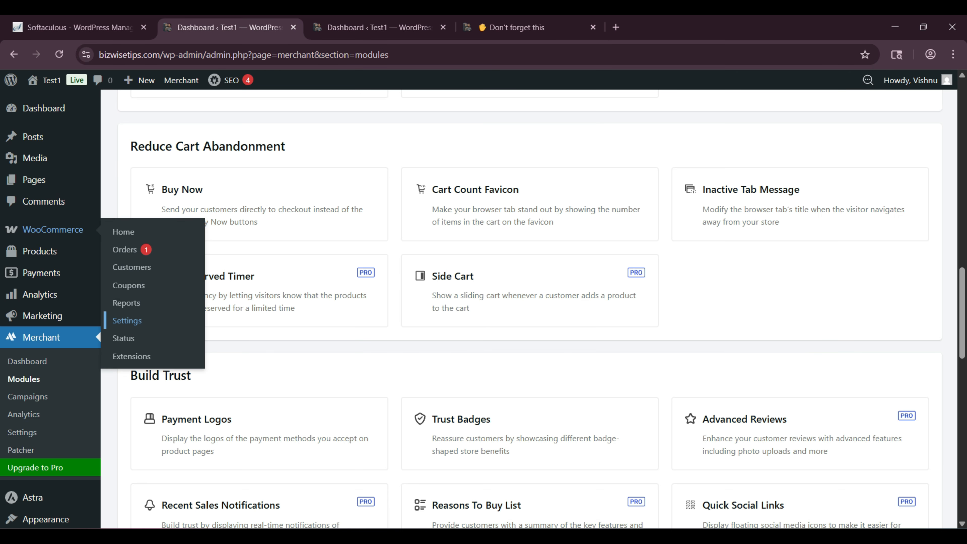
{"action": "scroll", "coordinate": [529, 243], "scroll_direction": "down", "scroll_amount": 5}
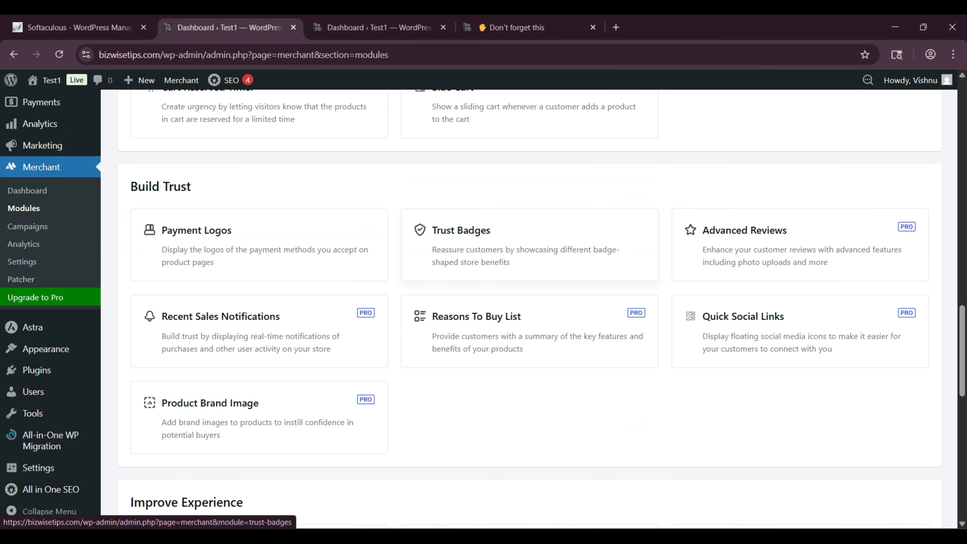
{"action": "left_click", "coordinate": [529, 243], "text": "ctrl"}
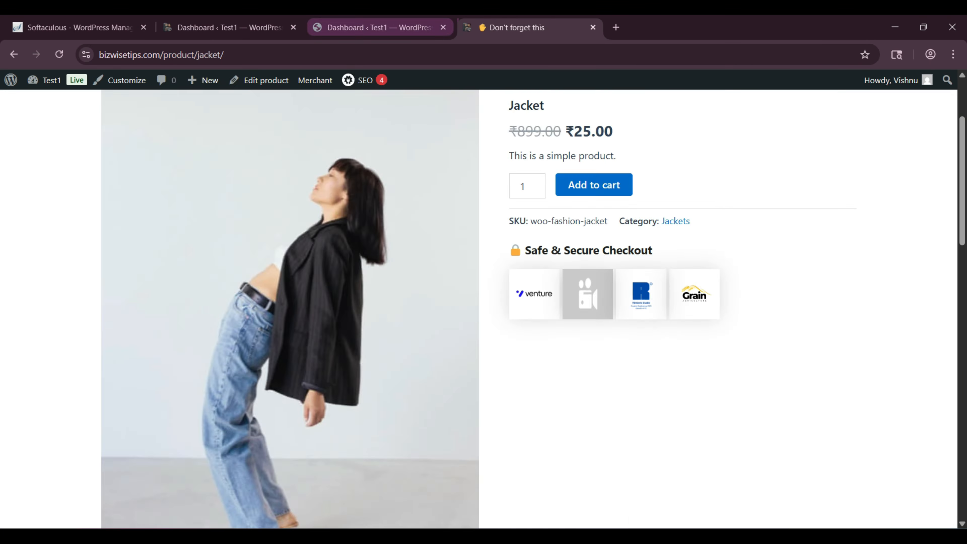
{"action": "key", "text": "ctrl+shift+Tab"}
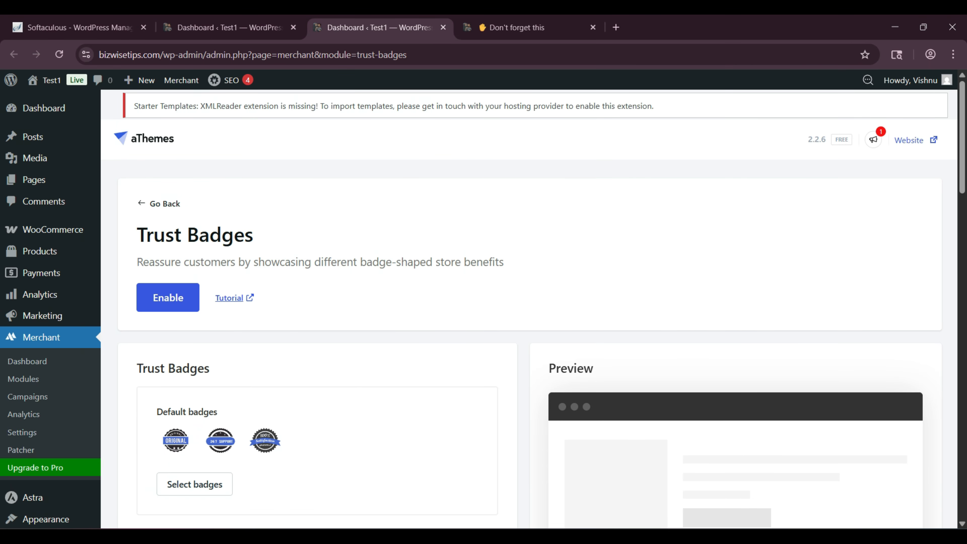
{"action": "scroll", "coordinate": [195, 293], "scroll_direction": "down", "scroll_amount": 5}
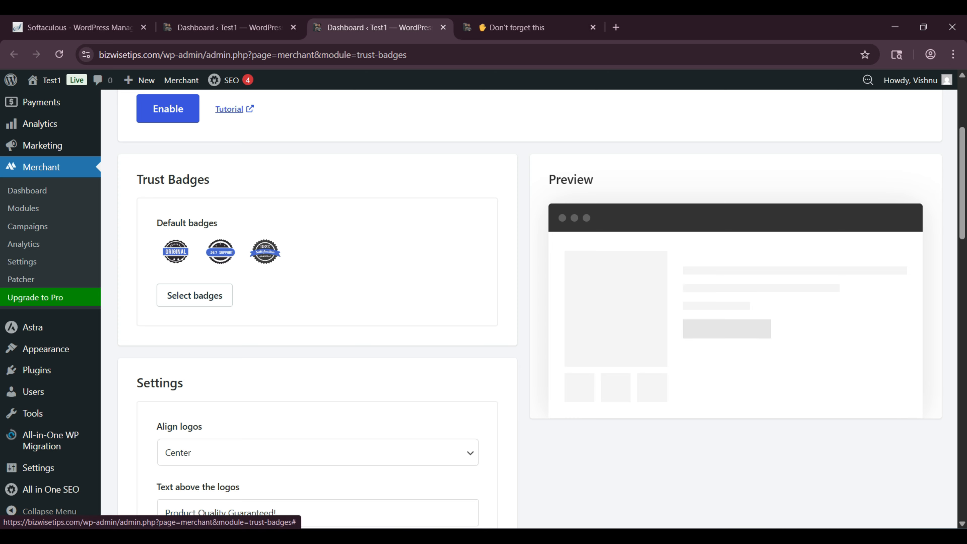
{"action": "left_click", "coordinate": [194, 294]}
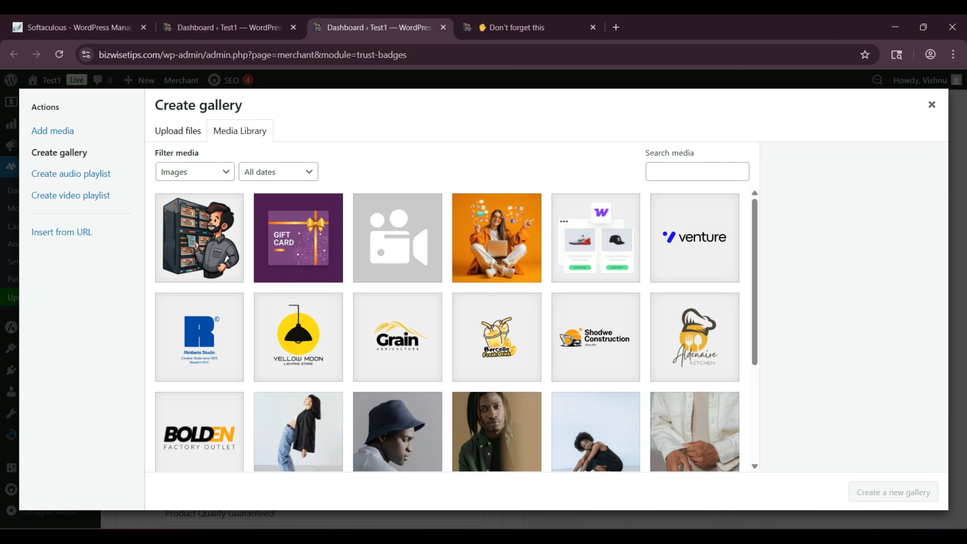
{"action": "left_click", "coordinate": [932, 104]}
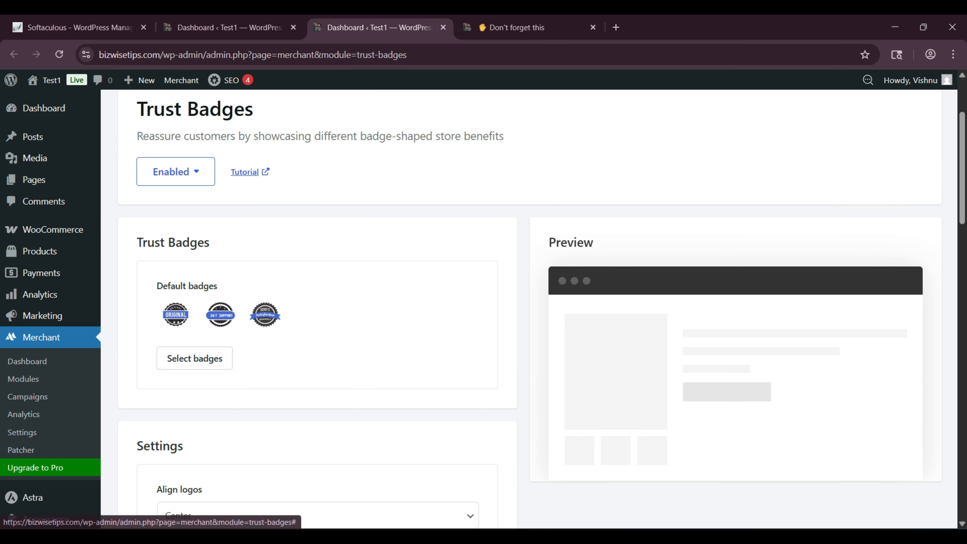
- Insert the Gift card image from the media library as a custom trust badge and save the module settings
{"action": "left_click", "coordinate": [194, 359]}
{"action": "left_click", "coordinate": [298, 238]}
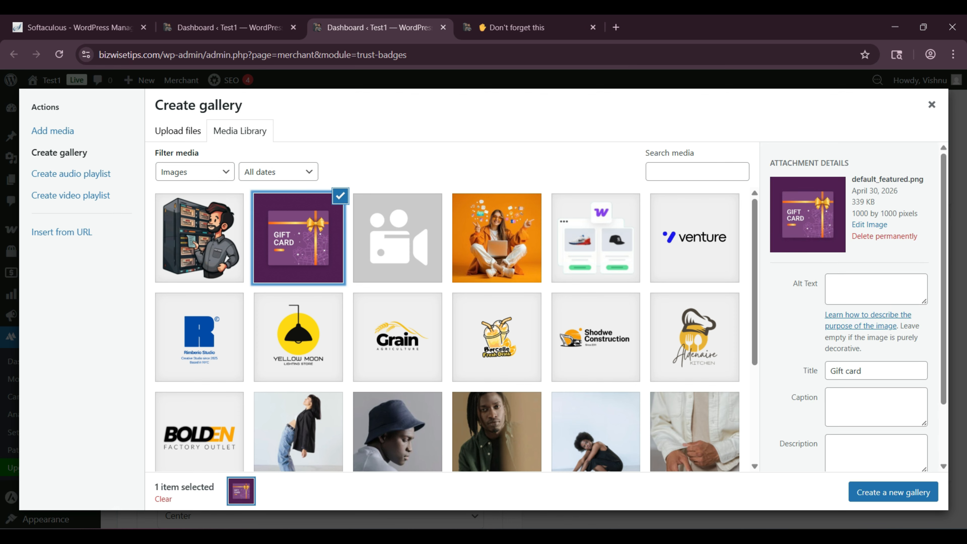
{"action": "left_click", "coordinate": [894, 492]}
{"action": "left_click", "coordinate": [906, 492]}
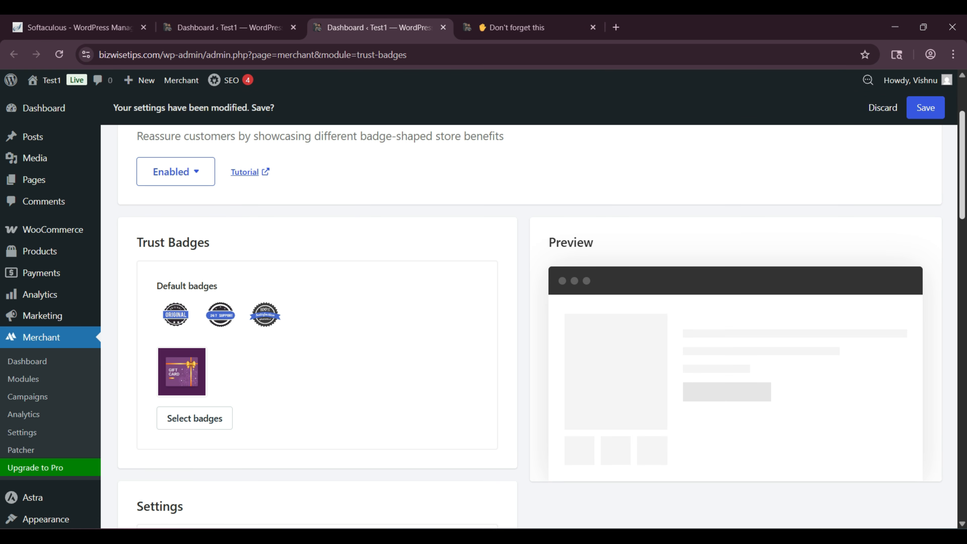
{"action": "left_click", "coordinate": [925, 108]}
- Reload the Jacket product page, check its trust badge section, and close the Trust Badges module tab
{"action": "left_click", "coordinate": [529, 27]}
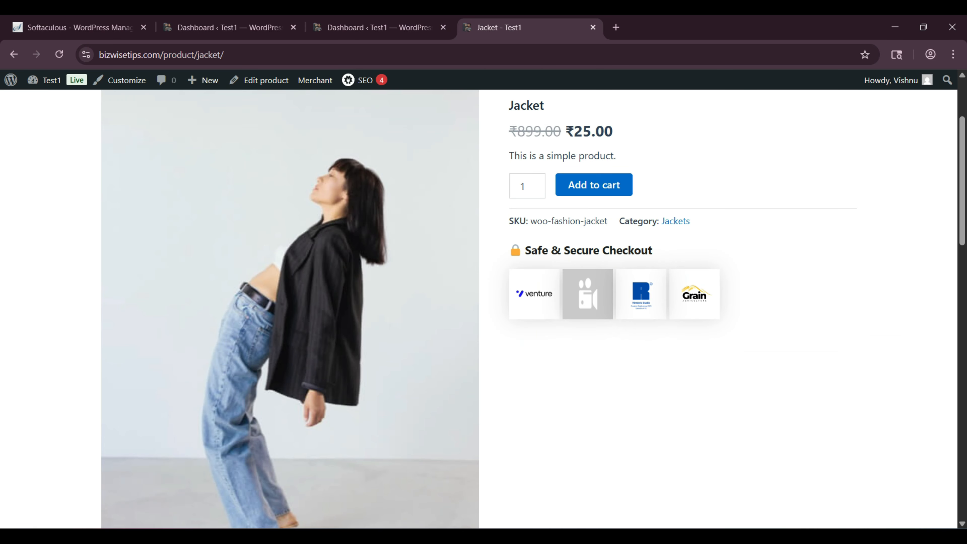
{"action": "key", "text": "F5"}
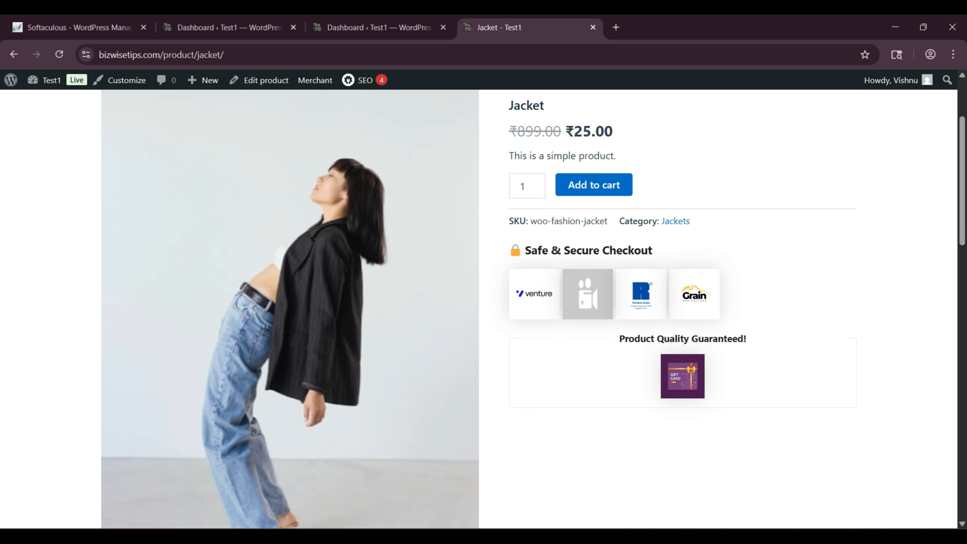
{"action": "triple_click", "coordinate": [683, 339]}
{"action": "left_click", "coordinate": [683, 339]}
{"action": "left_click", "coordinate": [379, 27]}
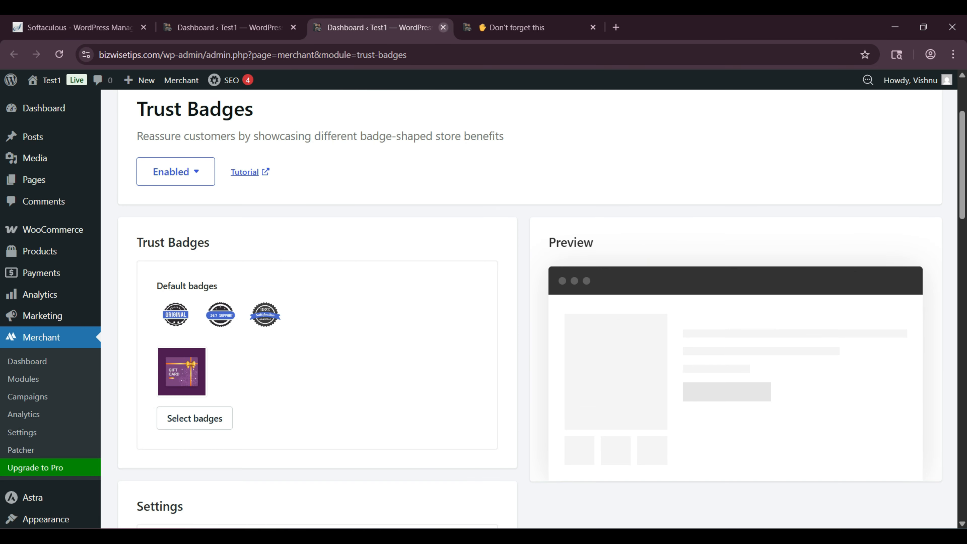
{"action": "left_click", "coordinate": [443, 27]}
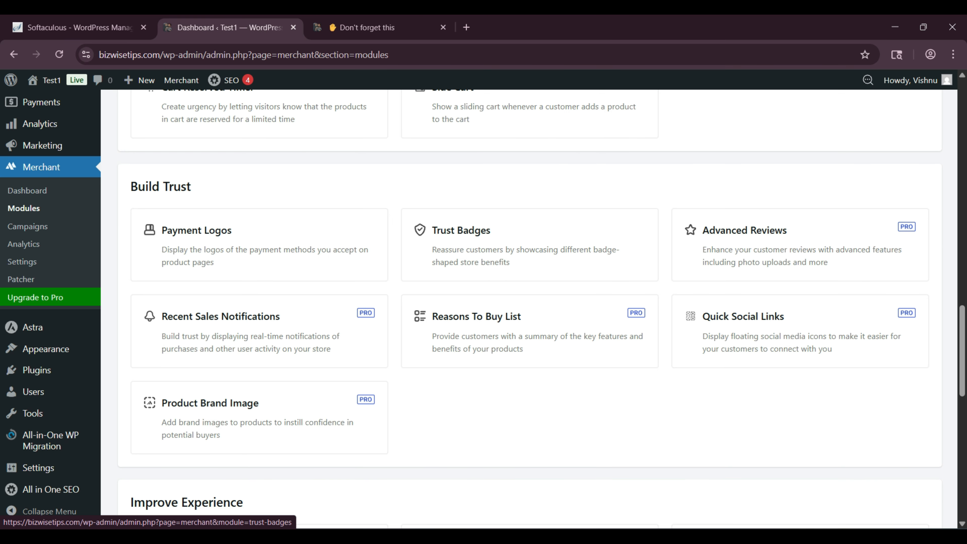
- Open the Animated Add to Cart and Add To Cart Text modules in new tabs and enable Animated Add to Cart
{"action": "scroll", "coordinate": [259, 247], "scroll_direction": "down", "scroll_amount": 7}
{"action": "middle_click", "coordinate": [229, 244]}
{"action": "middle_click", "coordinate": [495, 244]}
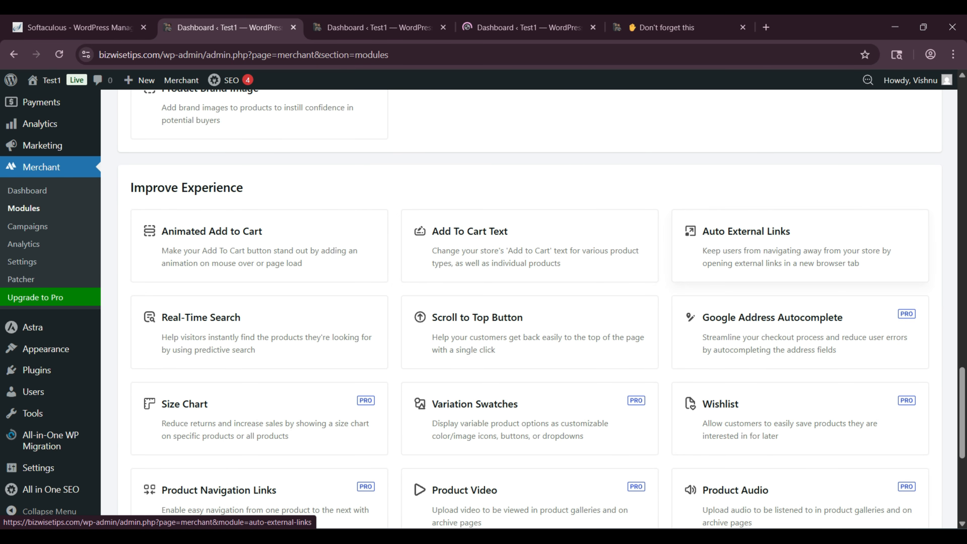
{"action": "key", "text": "ctrl+Tab"}
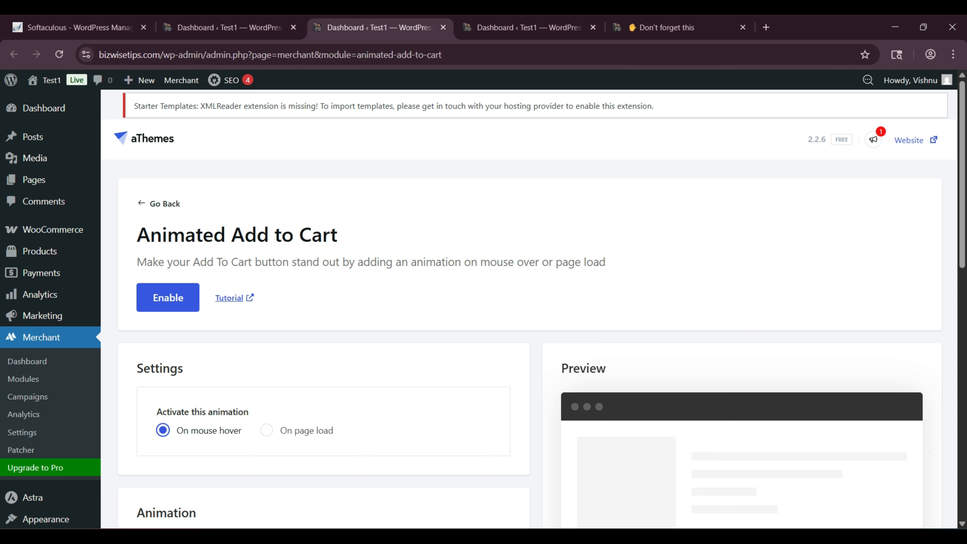
{"action": "left_click", "coordinate": [168, 297]}
- Try out the animation styles for the add-to-cart button and select Wobble
{"action": "scroll", "coordinate": [168, 297], "scroll_direction": "down", "scroll_amount": 3}
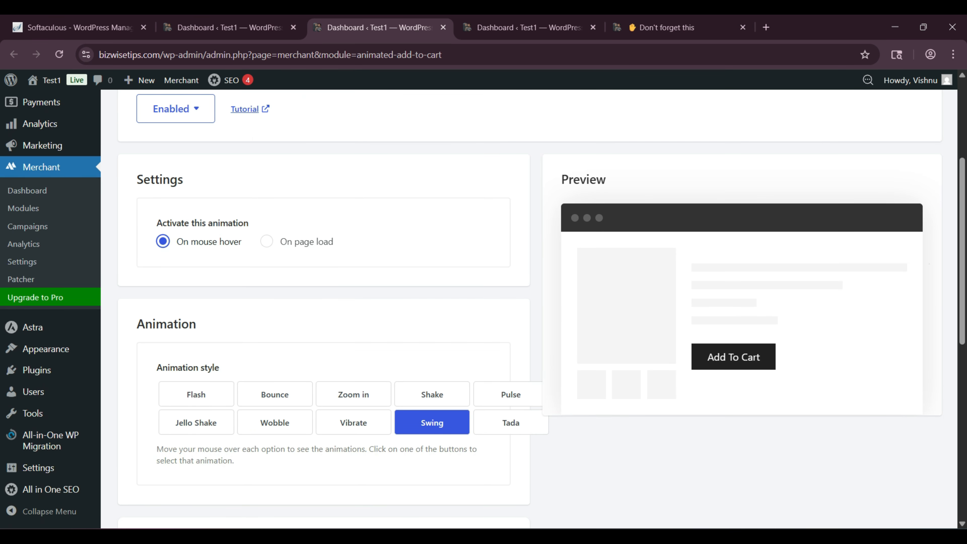
{"action": "left_click", "coordinate": [196, 395]}
{"action": "left_click", "coordinate": [276, 395]}
{"action": "left_click", "coordinate": [353, 394]}
{"action": "left_click", "coordinate": [432, 394]}
{"action": "left_click", "coordinate": [510, 394]}
{"action": "left_click", "coordinate": [510, 423]}
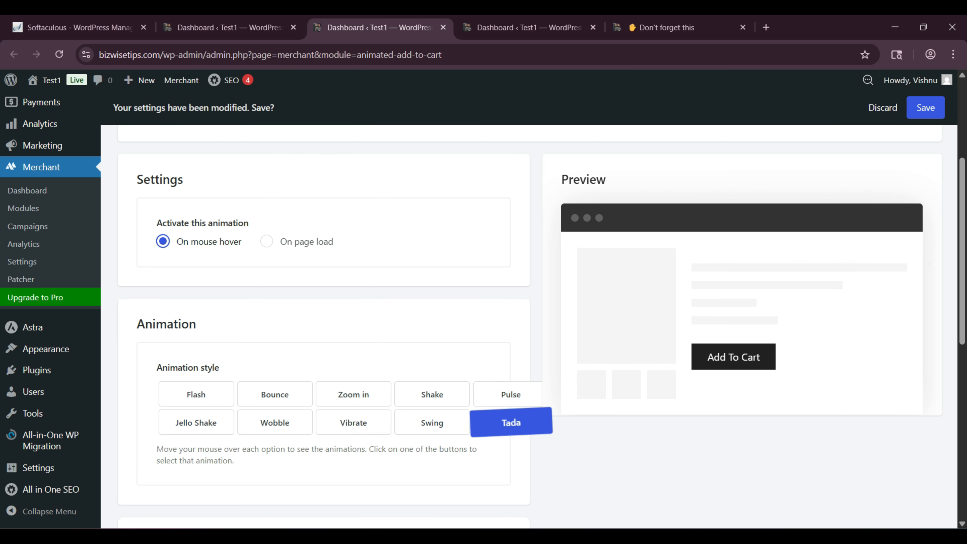
{"action": "left_click", "coordinate": [433, 423]}
{"action": "left_click", "coordinate": [353, 423]}
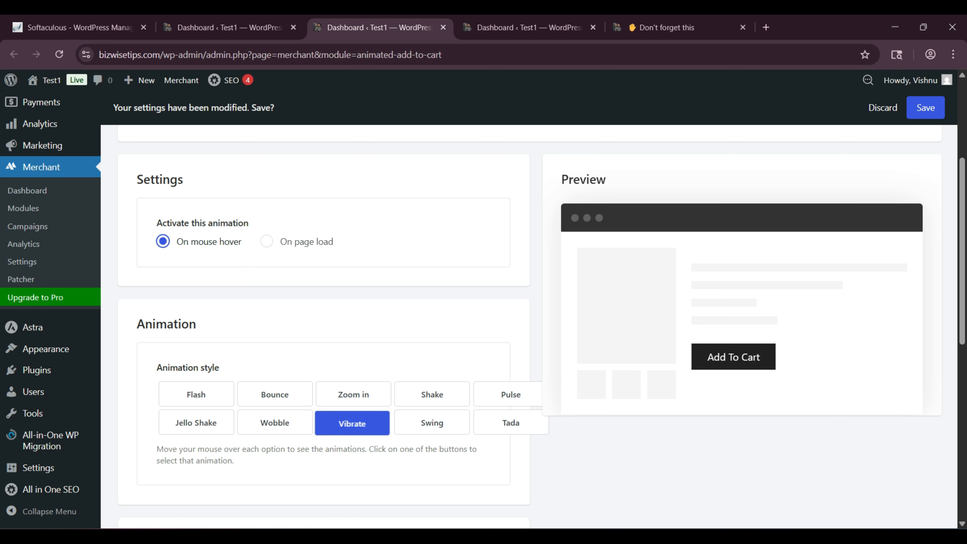
{"action": "left_click", "coordinate": [275, 423]}
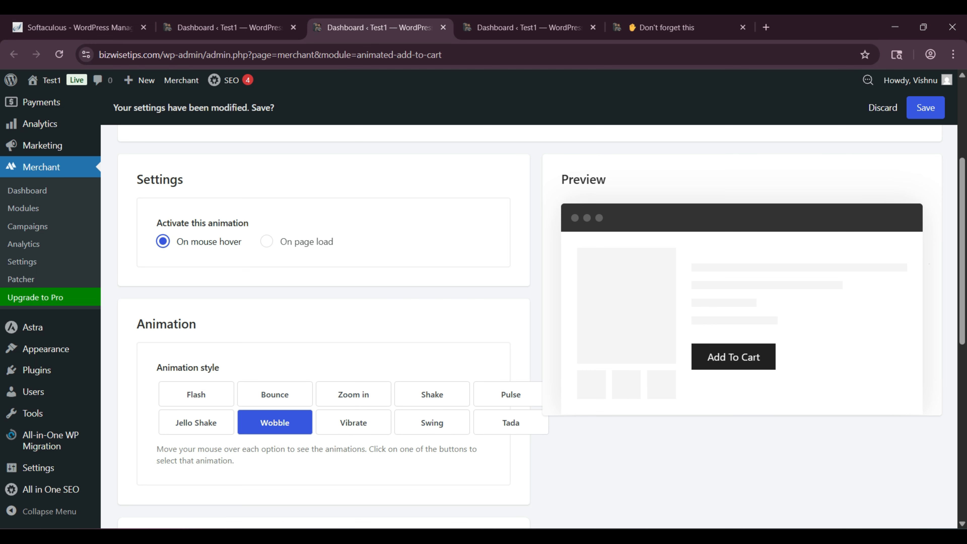
- Reload the Jacket product page, check the animation of its Add to cart button, and switch to the Add To Cart Text module
{"action": "left_click", "coordinate": [674, 27]}
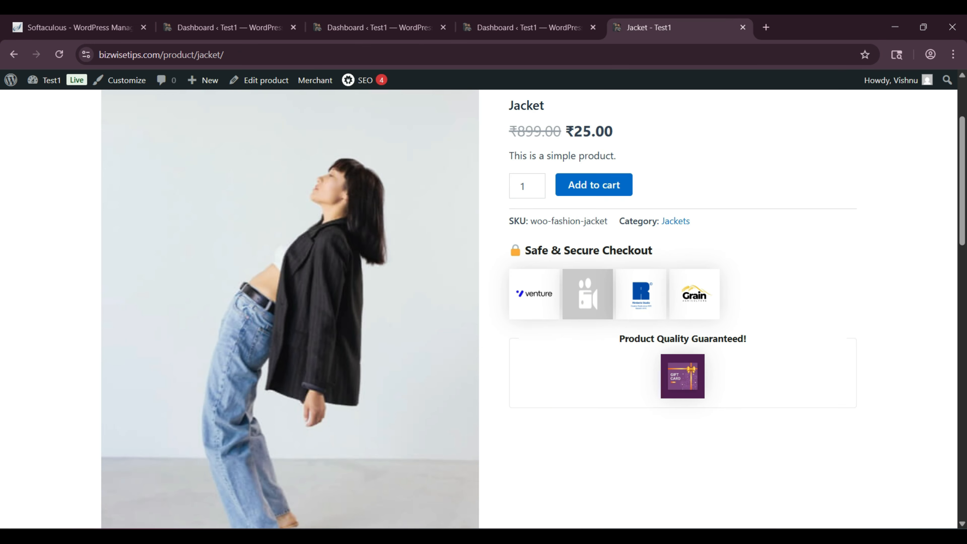
{"action": "left_click", "coordinate": [59, 55]}
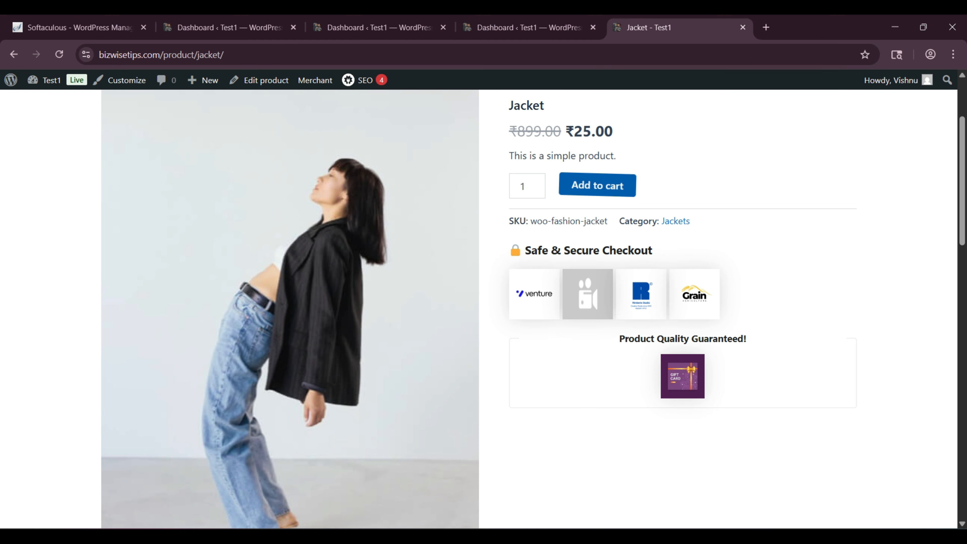
{"action": "left_click", "coordinate": [529, 27]}
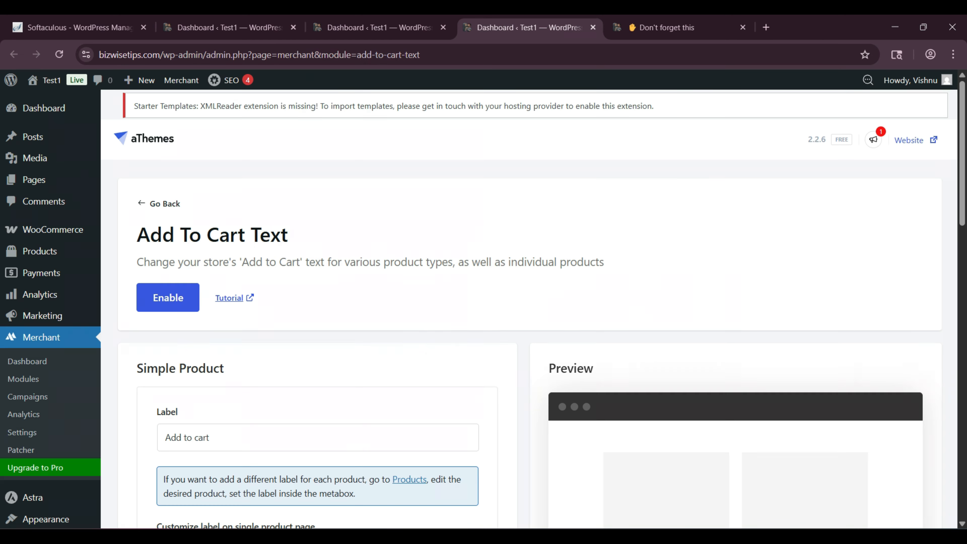
- Set the simple product label to "Move to cart" and save the Add To Cart Text settings
{"action": "scroll", "coordinate": [318, 289], "scroll_direction": "down", "scroll_amount": 3}
{"action": "left_click_drag", "start_coordinate": [214, 249], "coordinate": [163, 249]}
{"action": "type", "text": "Ad"}
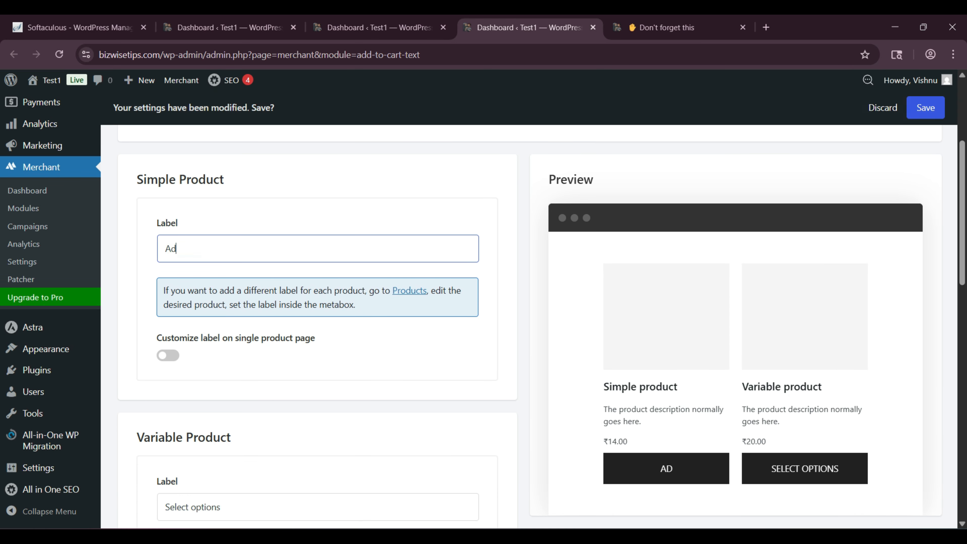
{"action": "key", "text": "BackSpace"}
{"action": "key", "text": "BackSpace"}
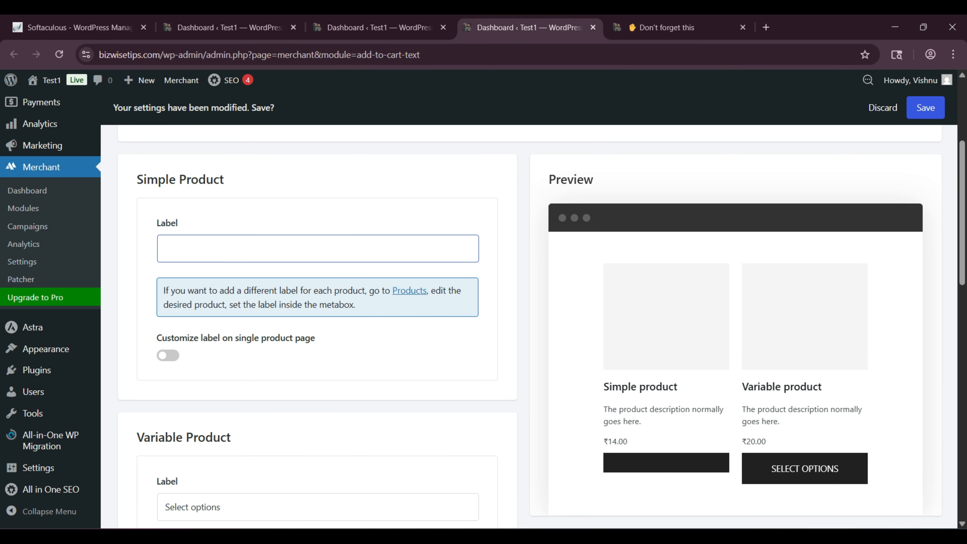
{"action": "type", "text": "Move"}
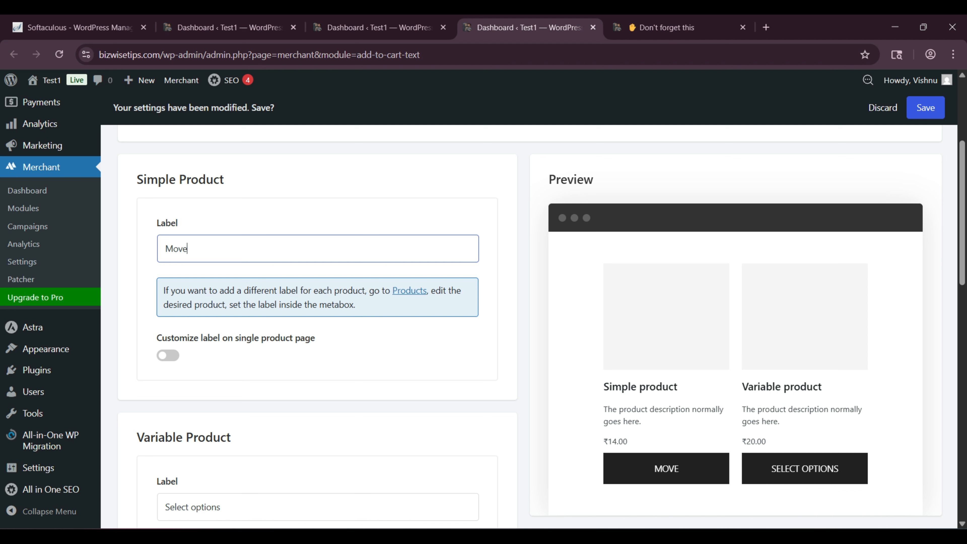
{"action": "type", "text": " to cart"}
{"action": "left_click", "coordinate": [926, 107]}
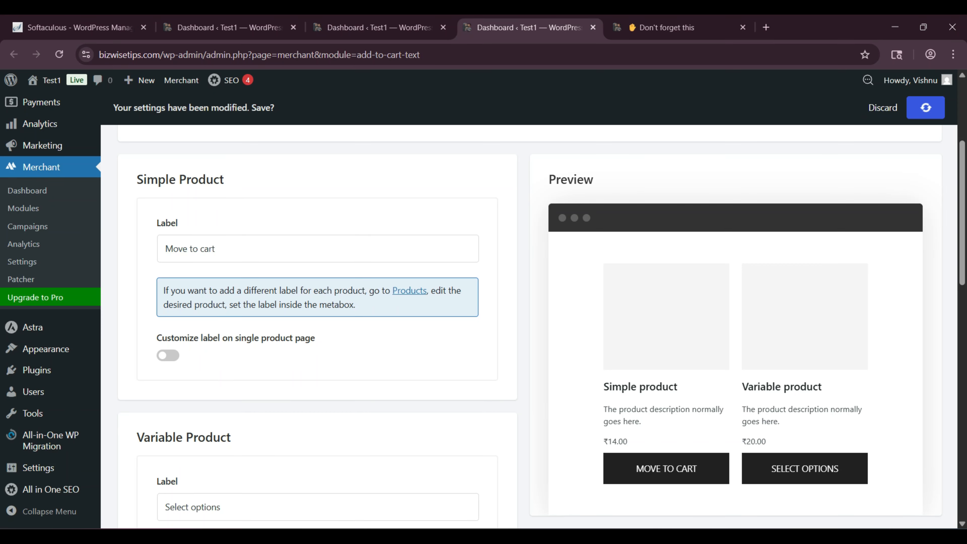
- Reload the Jacket product page to check its add-to-cart button text, and go back to the shop page
{"action": "left_click", "coordinate": [678, 27]}
{"action": "left_click", "coordinate": [59, 55]}
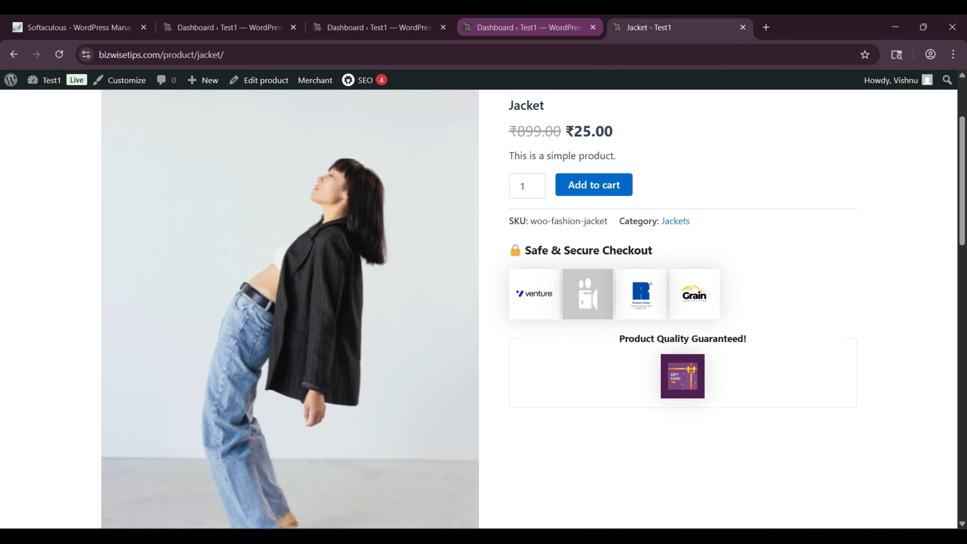
{"action": "left_click", "coordinate": [13, 55]}
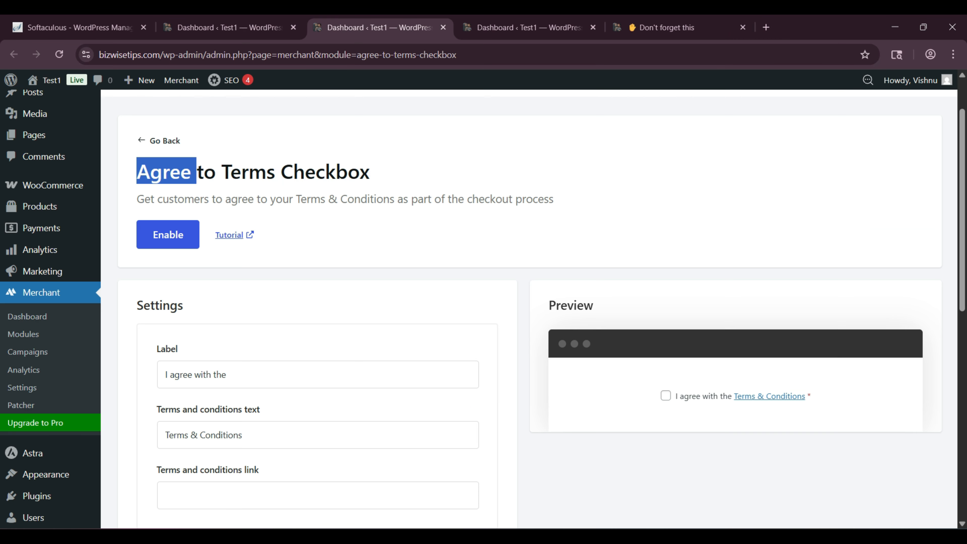
- Enable the Agree to Terms Checkbox module and look over its label, text and link settings
{"action": "triple_click", "coordinate": [166, 172]}
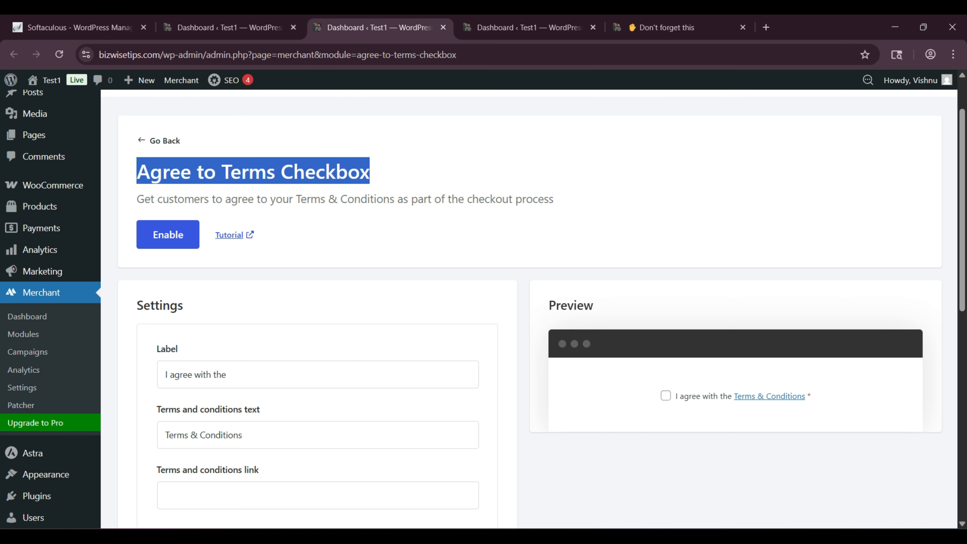
{"action": "left_click", "coordinate": [168, 235]}
{"action": "scroll", "coordinate": [244, 289], "scroll_direction": "down", "scroll_amount": 3}
{"action": "left_click", "coordinate": [243, 307]}
{"action": "scroll", "coordinate": [317, 305], "scroll_direction": "down", "scroll_amount": 3}
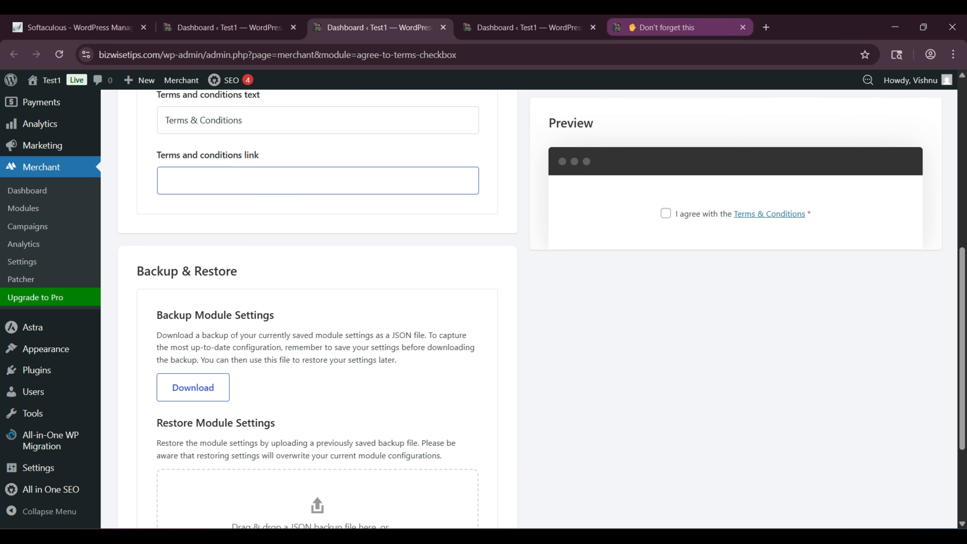
- Reload the shop page, open the cart and proceed to checkout
{"action": "left_click", "coordinate": [671, 27]}
{"action": "left_click", "coordinate": [59, 55]}
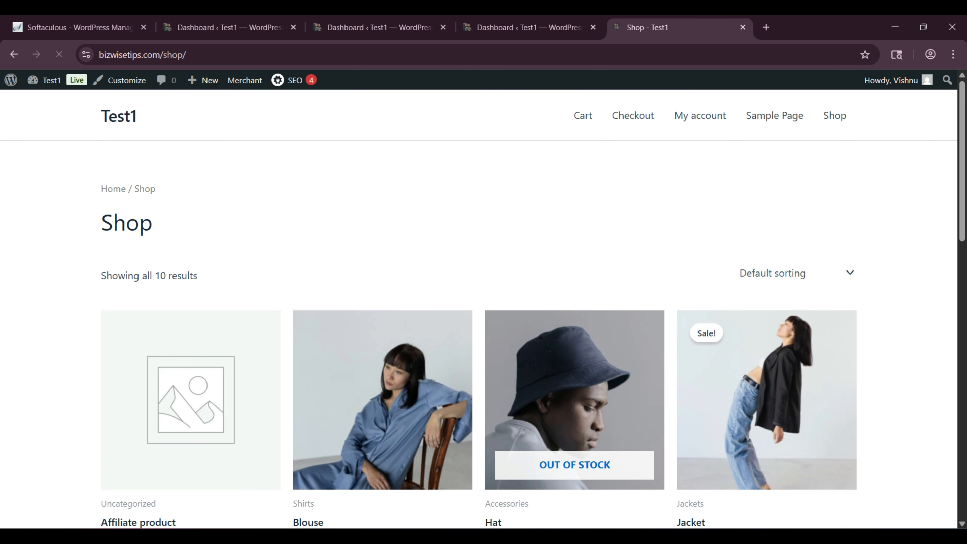
{"action": "scroll", "coordinate": [484, 304], "scroll_direction": "down", "scroll_amount": 15}
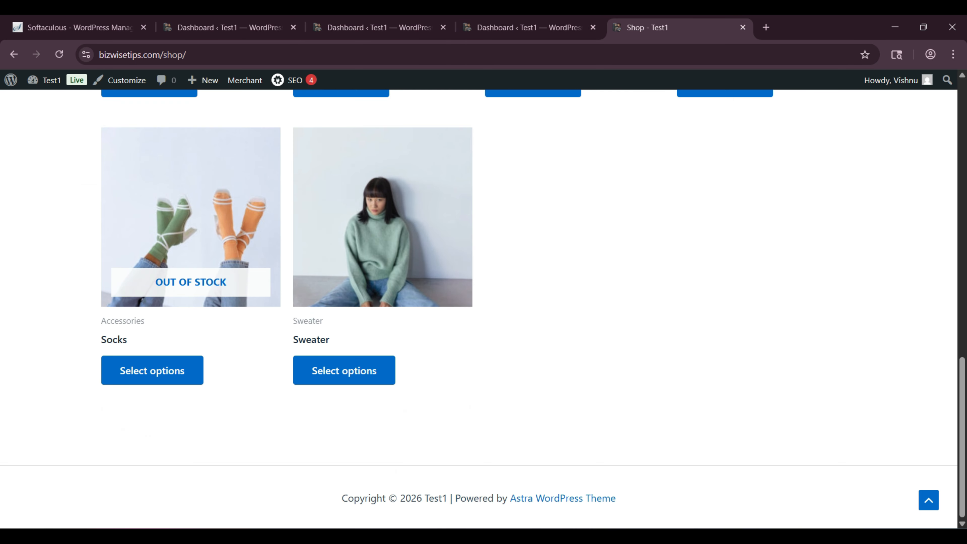
{"action": "scroll", "coordinate": [483, 305], "scroll_direction": "up", "scroll_amount": 15}
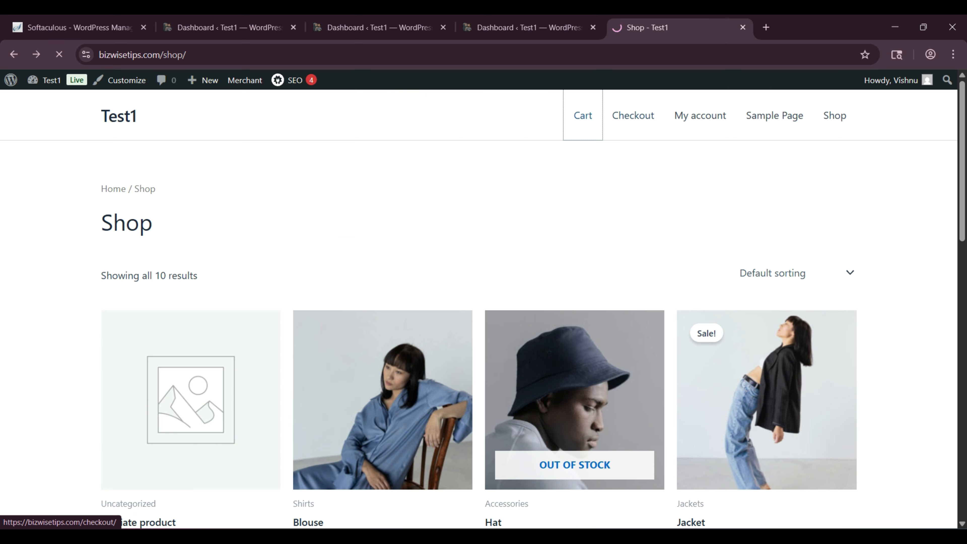
{"action": "left_click", "coordinate": [583, 115]}
{"action": "scroll", "coordinate": [705, 381], "scroll_direction": "down", "scroll_amount": 5}
{"action": "left_click", "coordinate": [706, 375]}
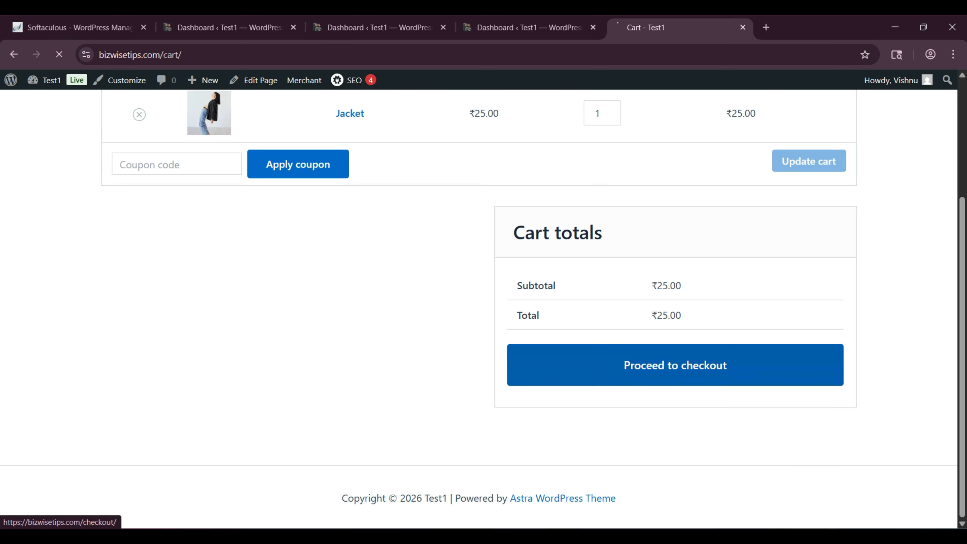
- Check the Terms & Conditions checkbox above the order button on the checkout page and close the Agree to Terms Checkbox module tab
{"action": "scroll", "coordinate": [706, 401], "scroll_direction": "down", "scroll_amount": 8}
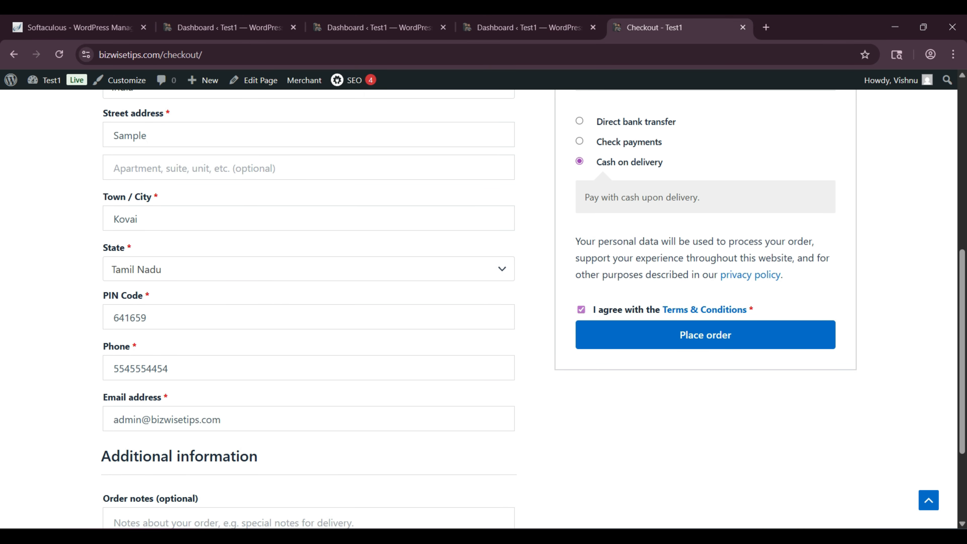
{"action": "left_click_drag", "start_coordinate": [592, 309], "coordinate": [754, 309]}
{"action": "left_click", "coordinate": [777, 310]}
{"action": "key", "text": "ctrl+w"}
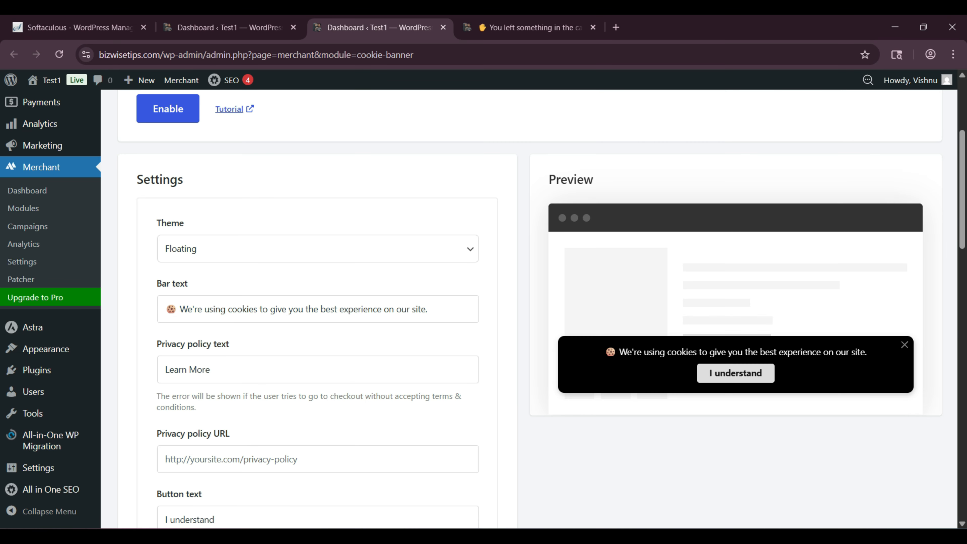
- Enable the Cookie Banner module and read its description
{"action": "scroll", "coordinate": [529, 309], "scroll_direction": "up", "scroll_amount": 1}
{"action": "left_click", "coordinate": [168, 172]}
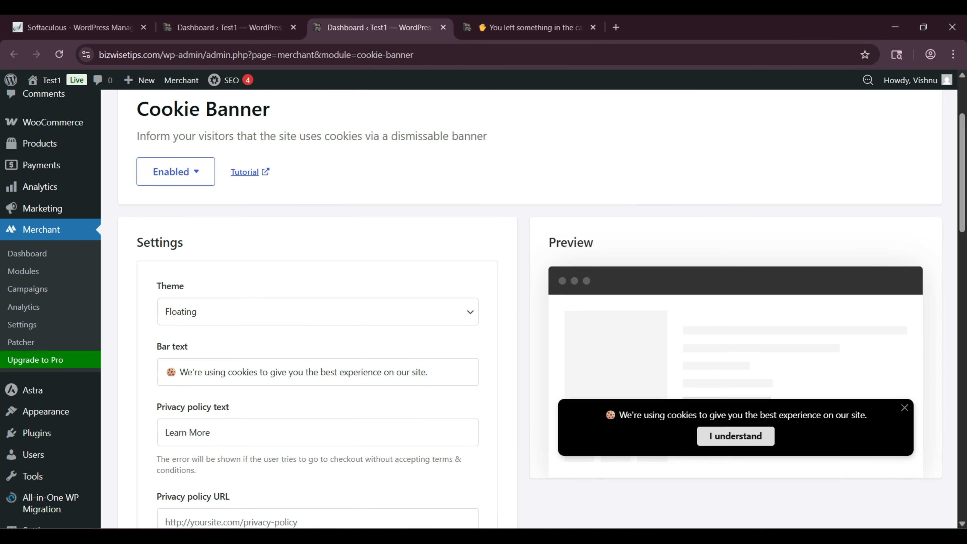
{"action": "triple_click", "coordinate": [312, 136]}
{"action": "left_click", "coordinate": [381, 171]}
- Examine the cookie banner's theme, bar text, privacy policy, button text and cookie duration settings
{"action": "scroll", "coordinate": [529, 308], "scroll_direction": "down", "scroll_amount": 3}
{"action": "left_click", "coordinate": [236, 186]}
{"action": "left_click", "coordinate": [236, 186]}
{"action": "left_click", "coordinate": [220, 246]}
{"action": "left_click", "coordinate": [205, 306]}
{"action": "scroll", "coordinate": [206, 307], "scroll_direction": "down", "scroll_amount": 3}
{"action": "left_click", "coordinate": [214, 270]}
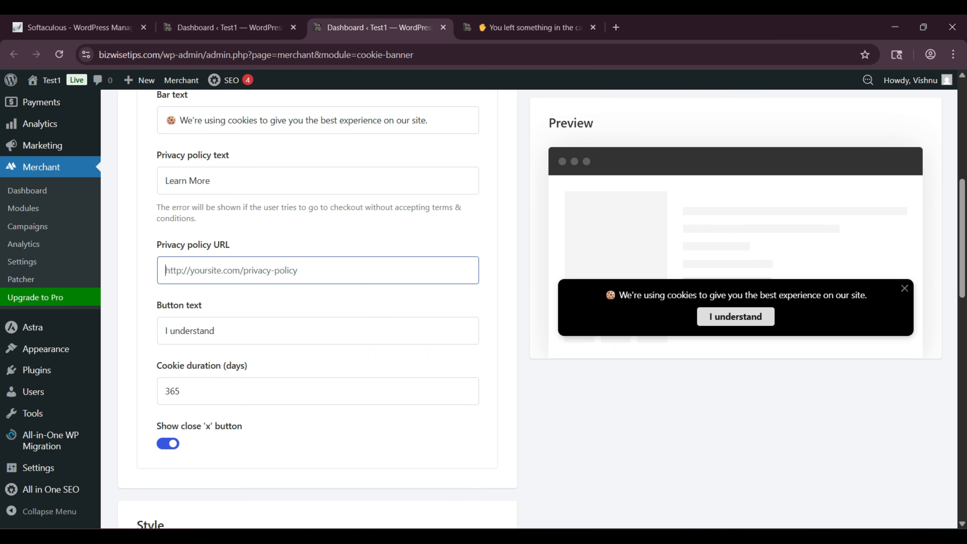
{"action": "left_click", "coordinate": [228, 331]}
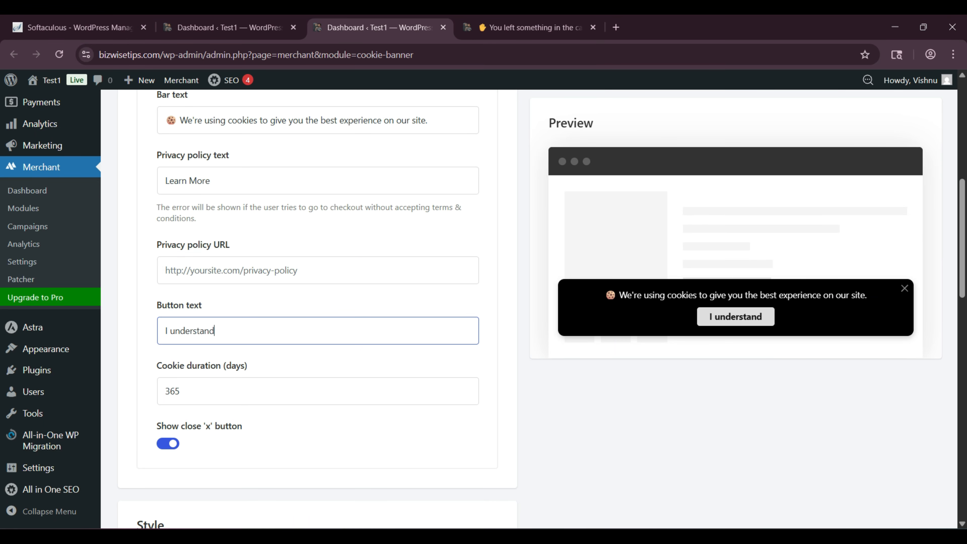
{"action": "left_click", "coordinate": [228, 392]}
- Look through the cookie banner's modal height and color style settings
{"action": "scroll", "coordinate": [228, 391], "scroll_direction": "down", "scroll_amount": 3}
{"action": "scroll", "coordinate": [228, 391], "scroll_direction": "down", "scroll_amount": 2}
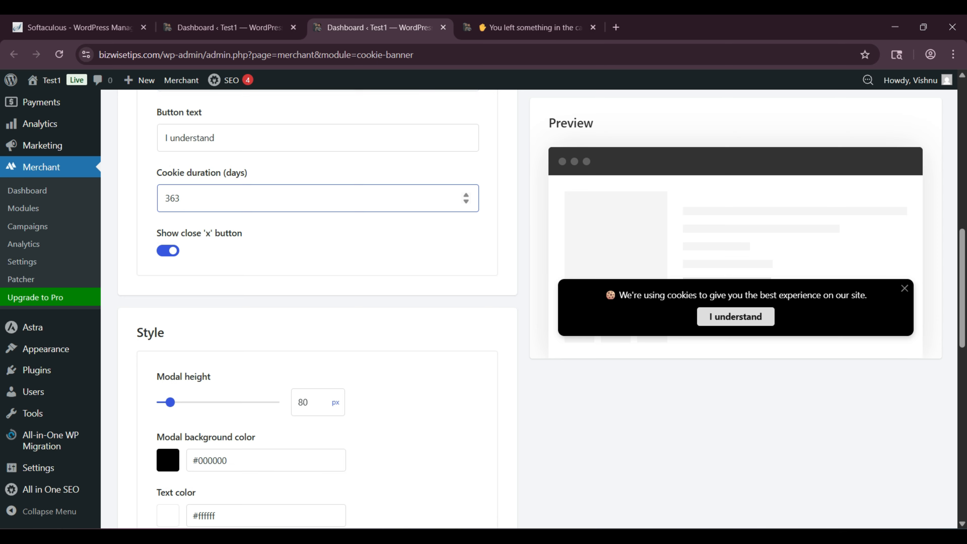
{"action": "scroll", "coordinate": [229, 392], "scroll_direction": "down", "scroll_amount": 6}
{"action": "scroll", "coordinate": [229, 391], "scroll_direction": "up", "scroll_amount": 3}
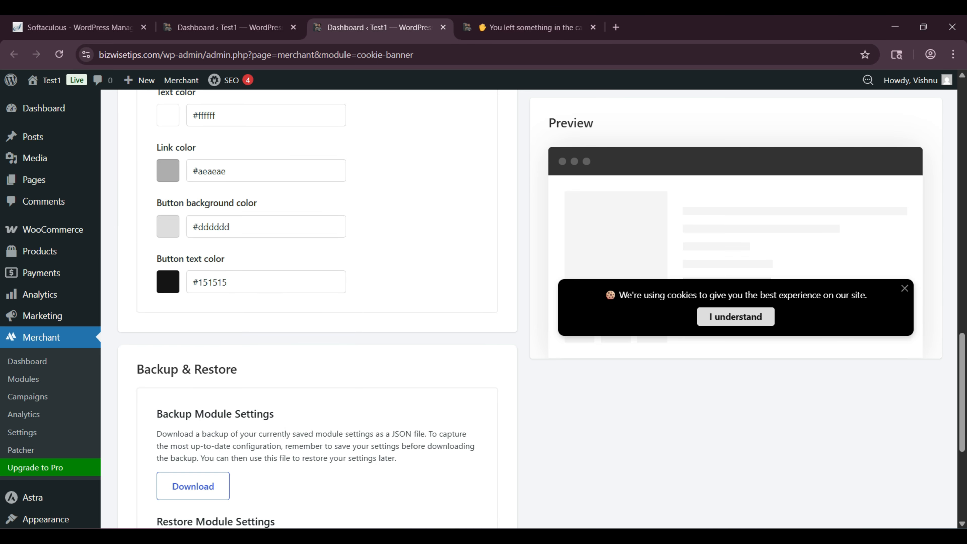
{"action": "scroll", "coordinate": [228, 391], "scroll_direction": "up", "scroll_amount": 5}
{"action": "scroll", "coordinate": [229, 391], "scroll_direction": "up", "scroll_amount": 10}
- Check the cookie banner on the shop page, accept it, and return to the Cookie Banner module settings
{"action": "key", "text": "ctrl+Tab"}
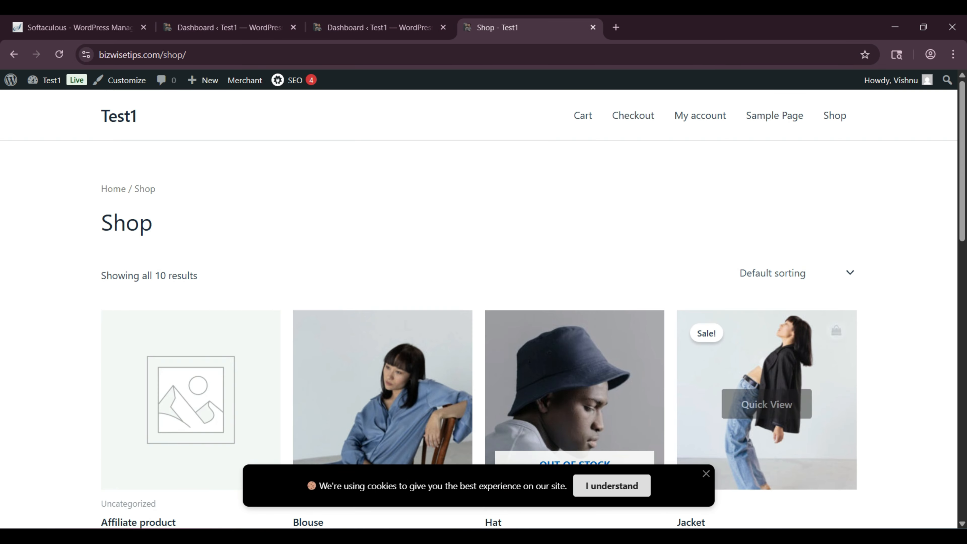
{"action": "left_click", "coordinate": [612, 486]}
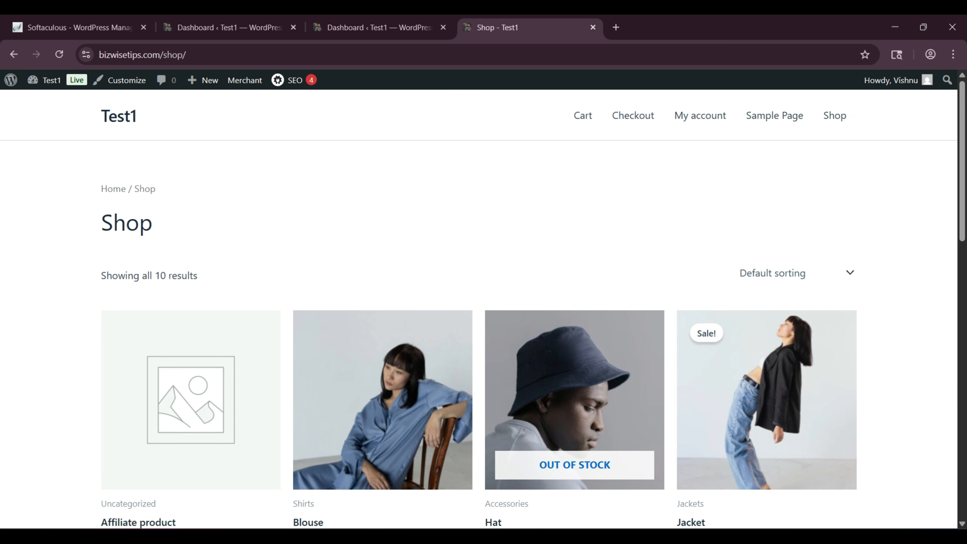
{"action": "left_click", "coordinate": [373, 27]}
{"action": "scroll", "coordinate": [495, 324], "scroll_direction": "down", "scroll_amount": 20}
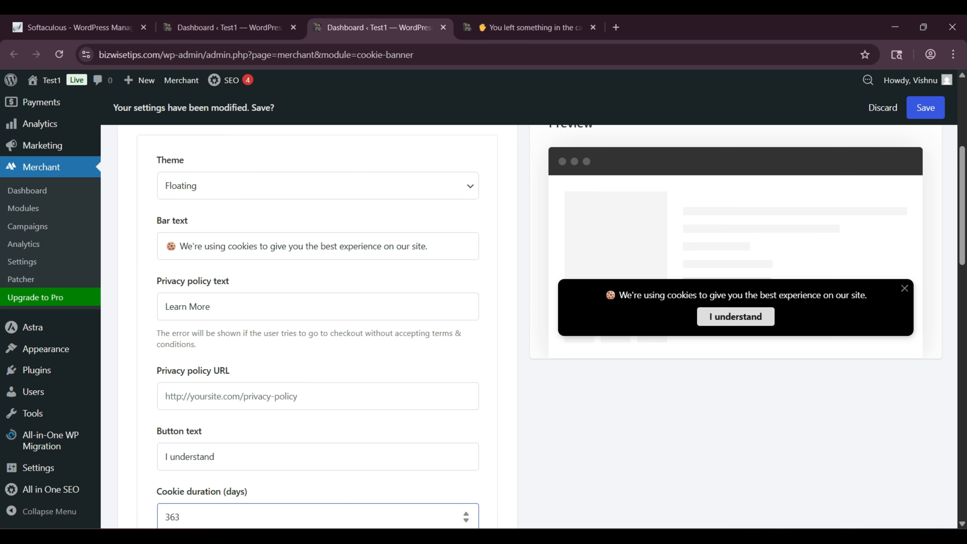